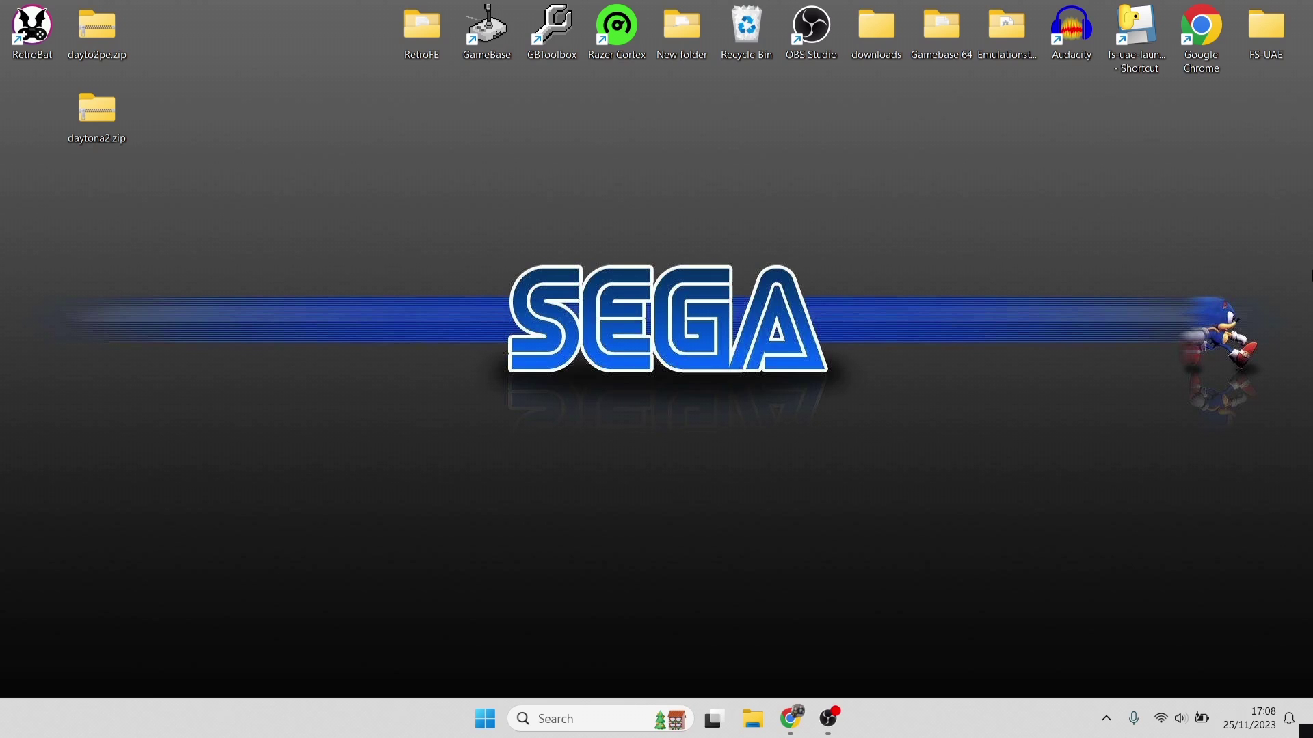
Step: Switch to Chrome and read the RetroBat FAQ entry on oversized Model 3 display, through the supermodel.exe compatibility instructions
click(790, 724)
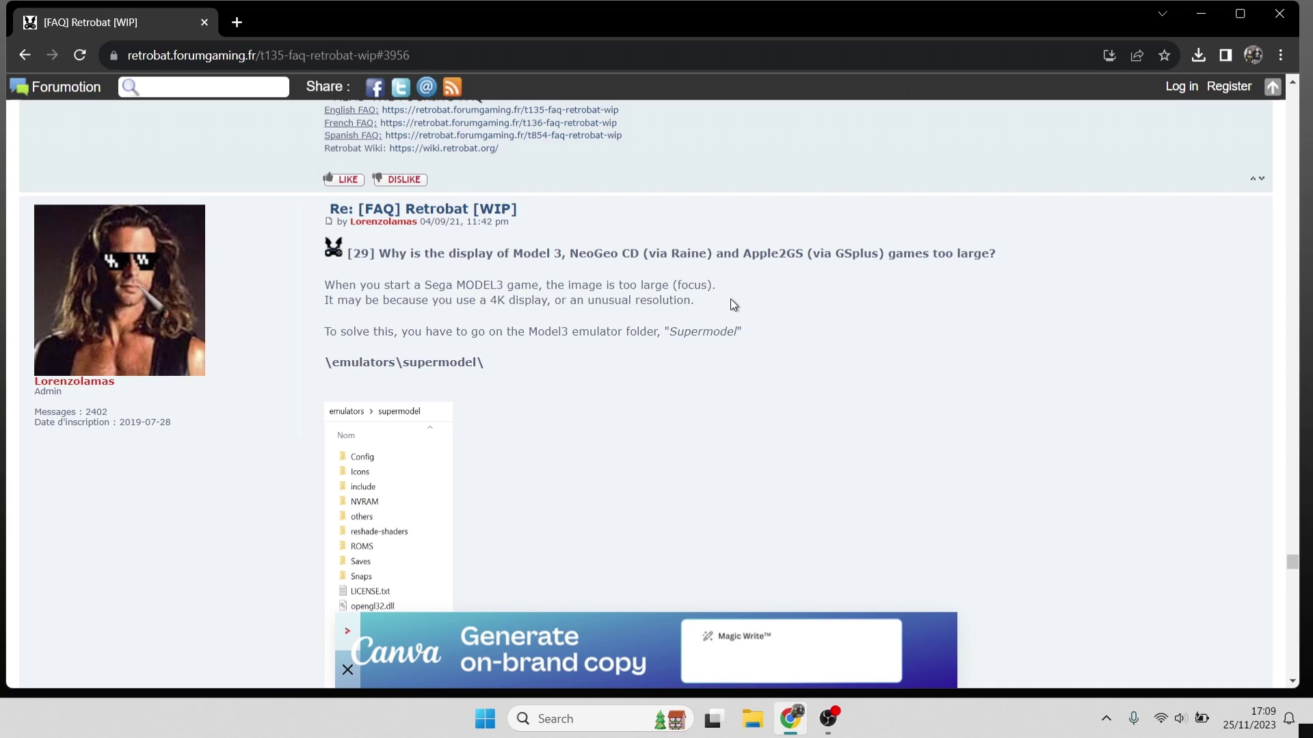
click(1292, 683)
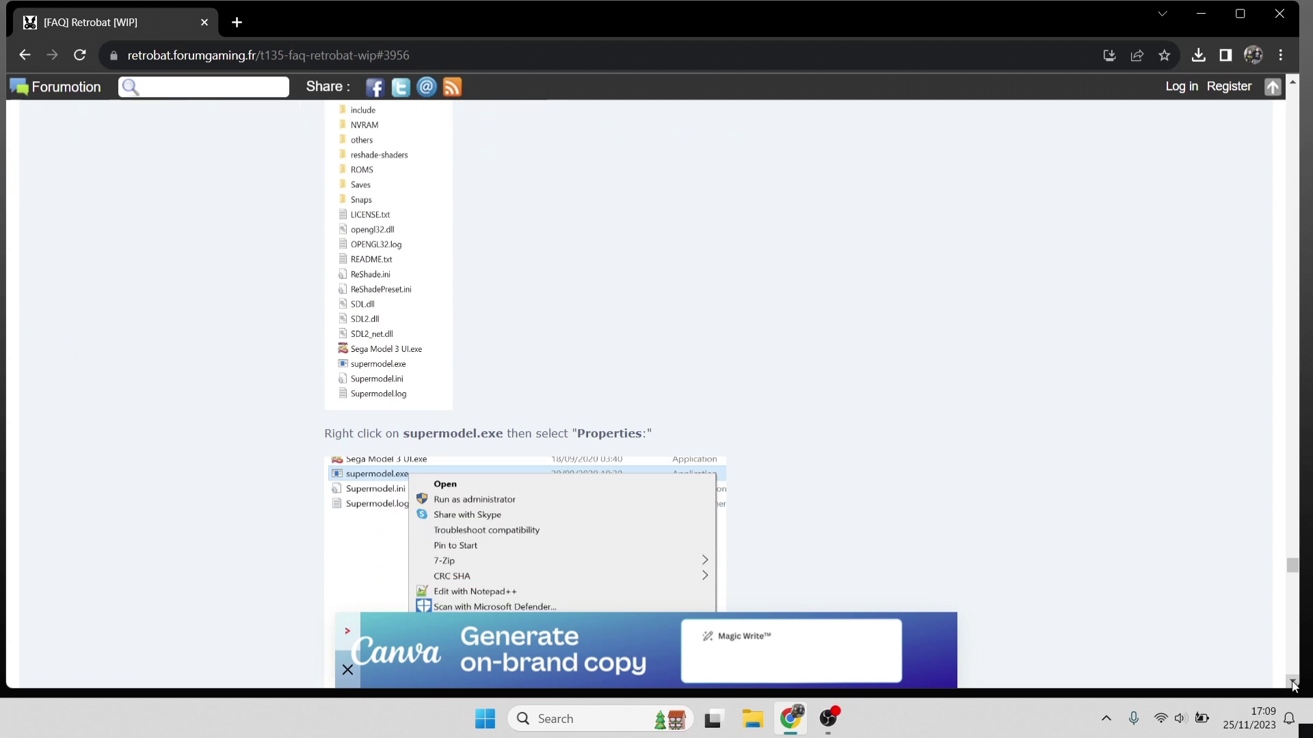
click(1292, 683)
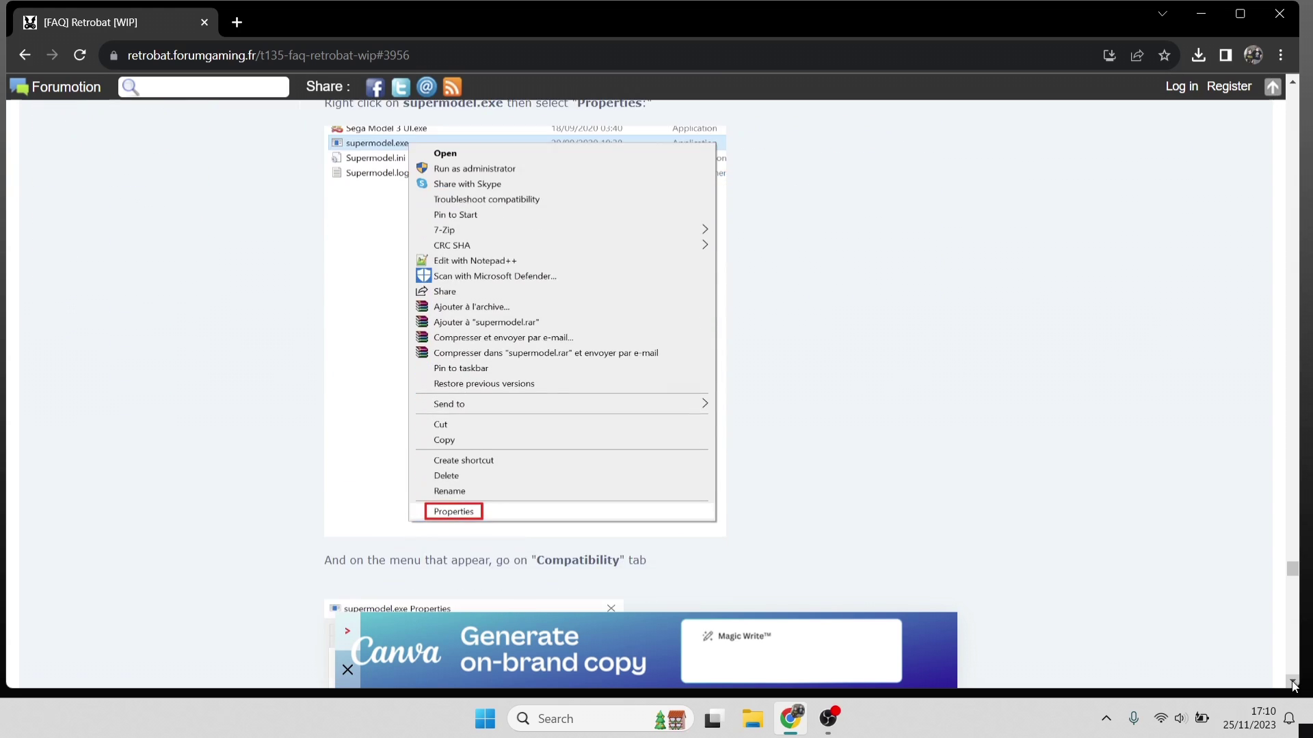
click(1292, 683)
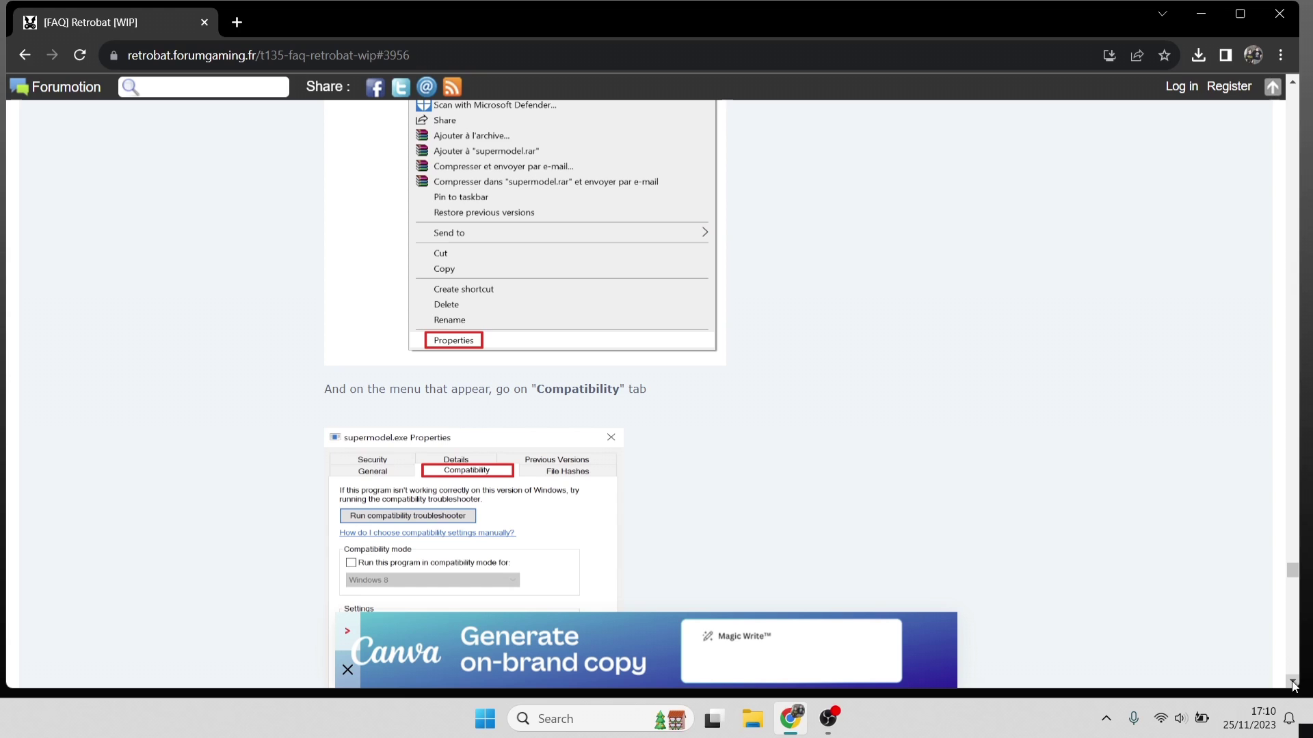
click(1292, 683)
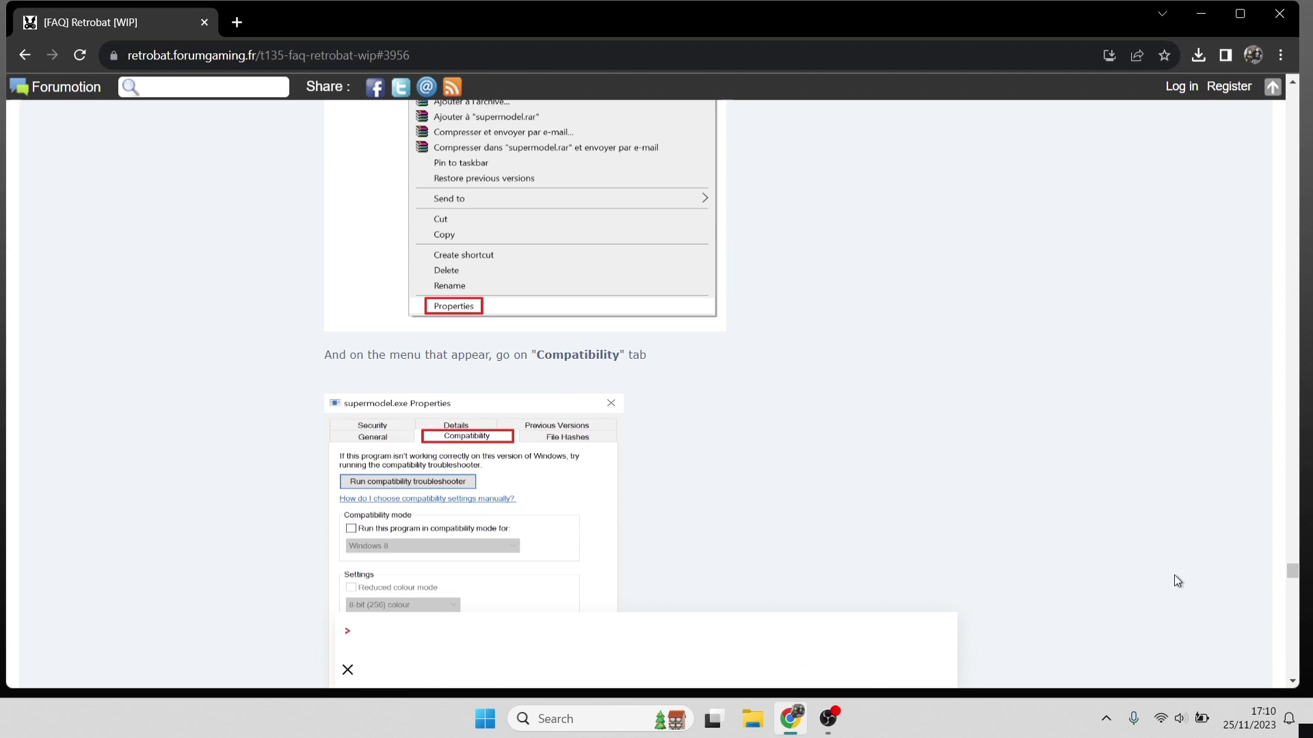
click(1212, 17)
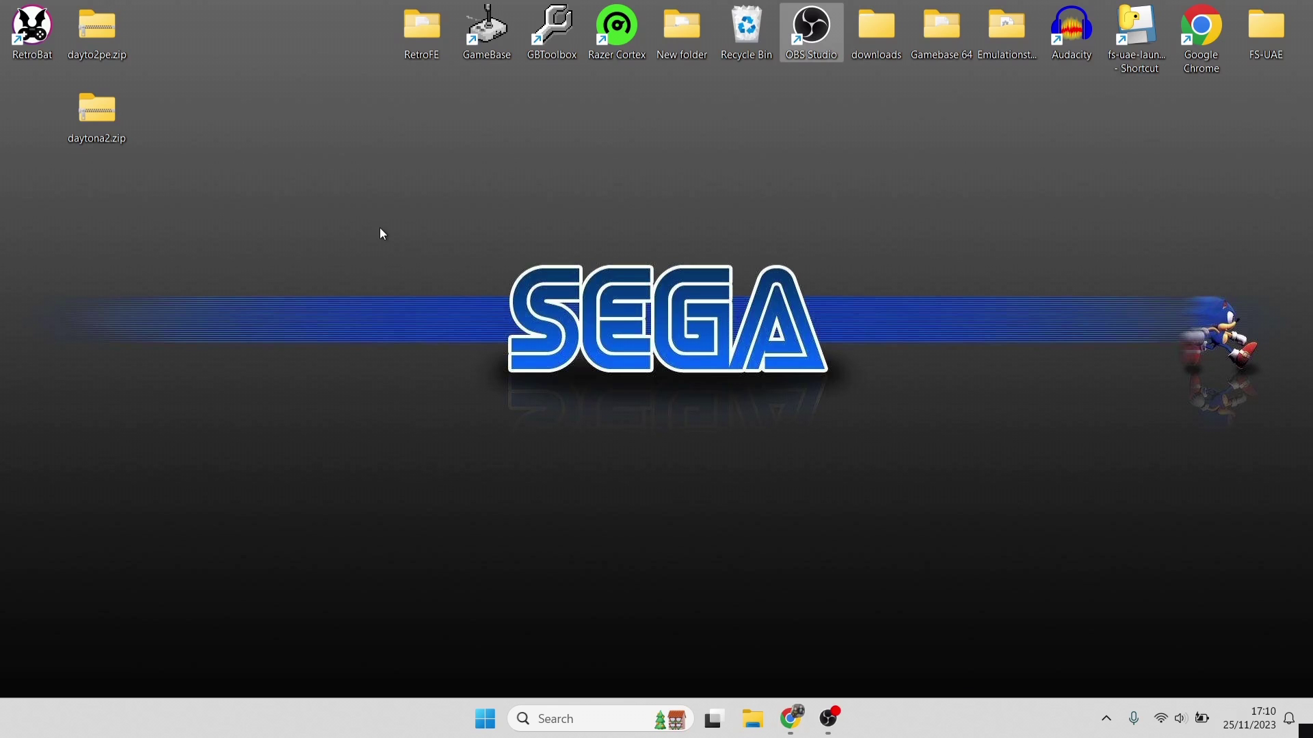
Step: Open the file location of the RetroBat desktop shortcut and launch BatGui.exe from that folder
click(34, 33)
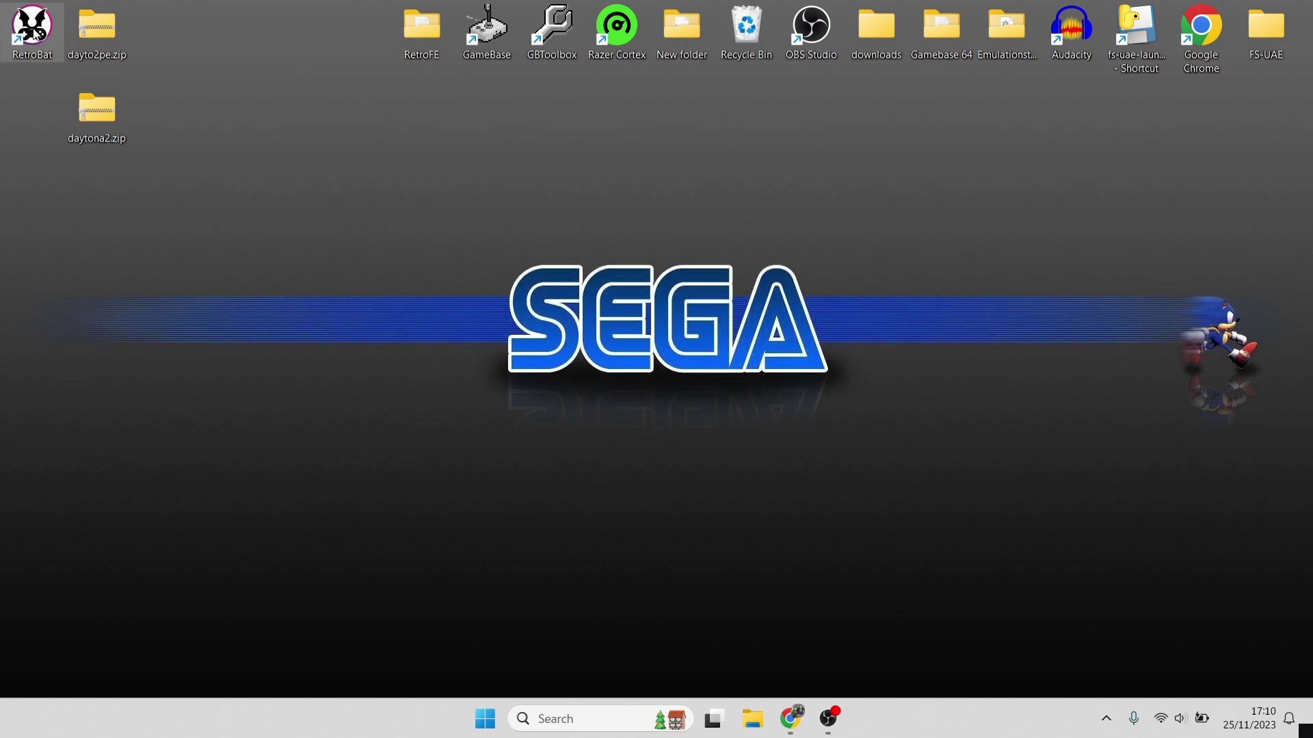
right_click(34, 33)
click(152, 164)
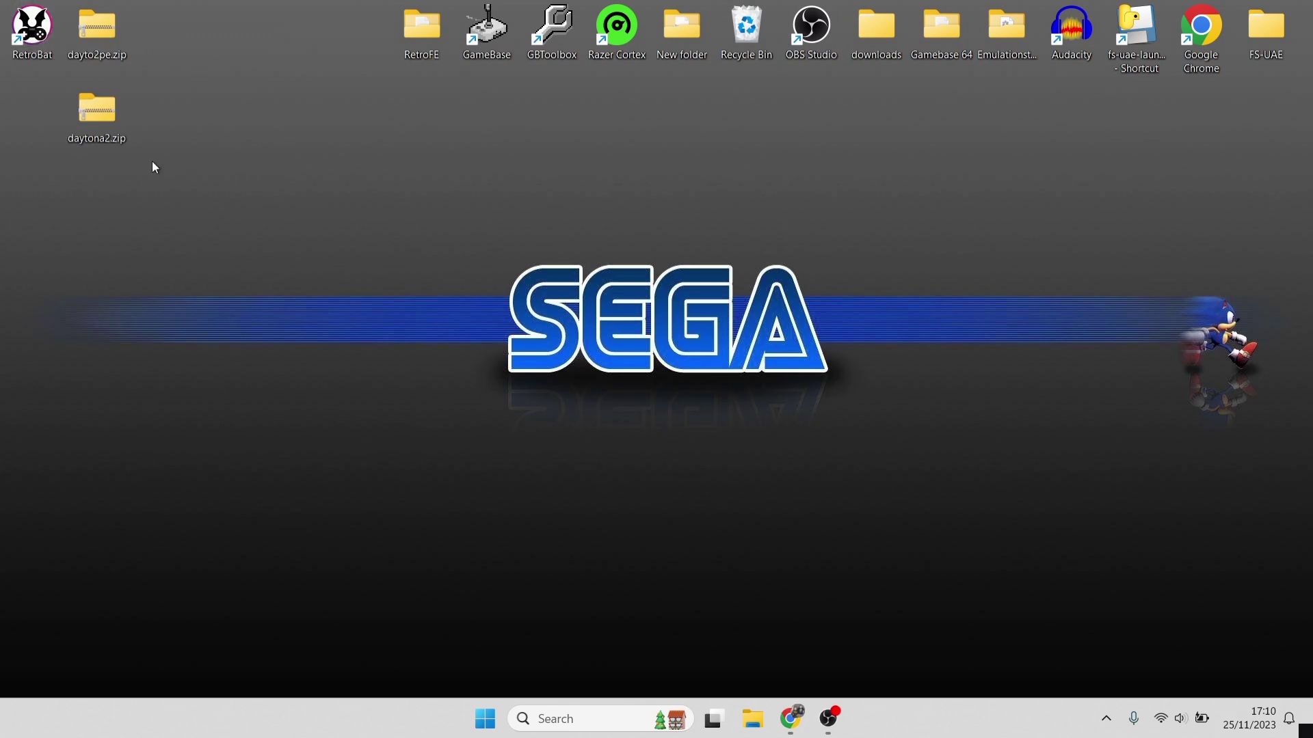
drag(470, 9, 709, 107)
click(669, 260)
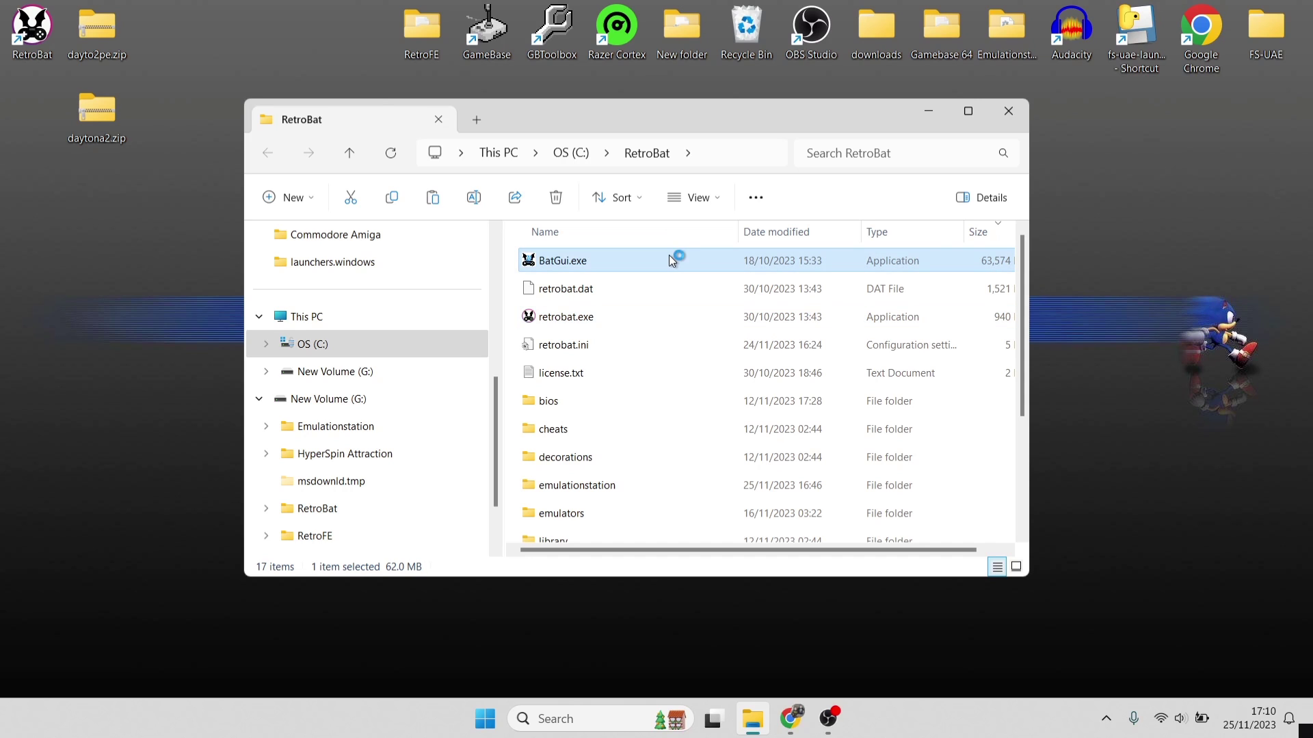
double_click(669, 259)
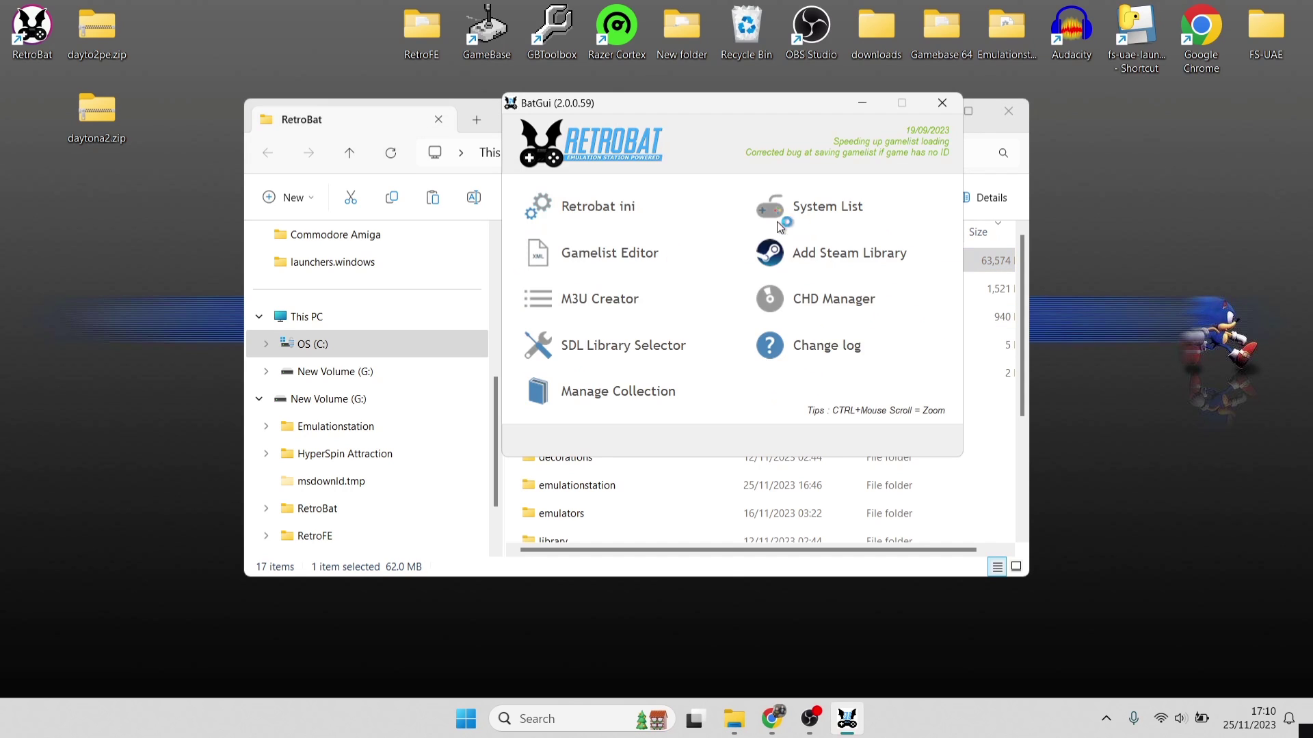
Step: Check the model3 system's ROM path and supported file extension in BatGui's System List, and close BatGui
click(834, 208)
click(600, 207)
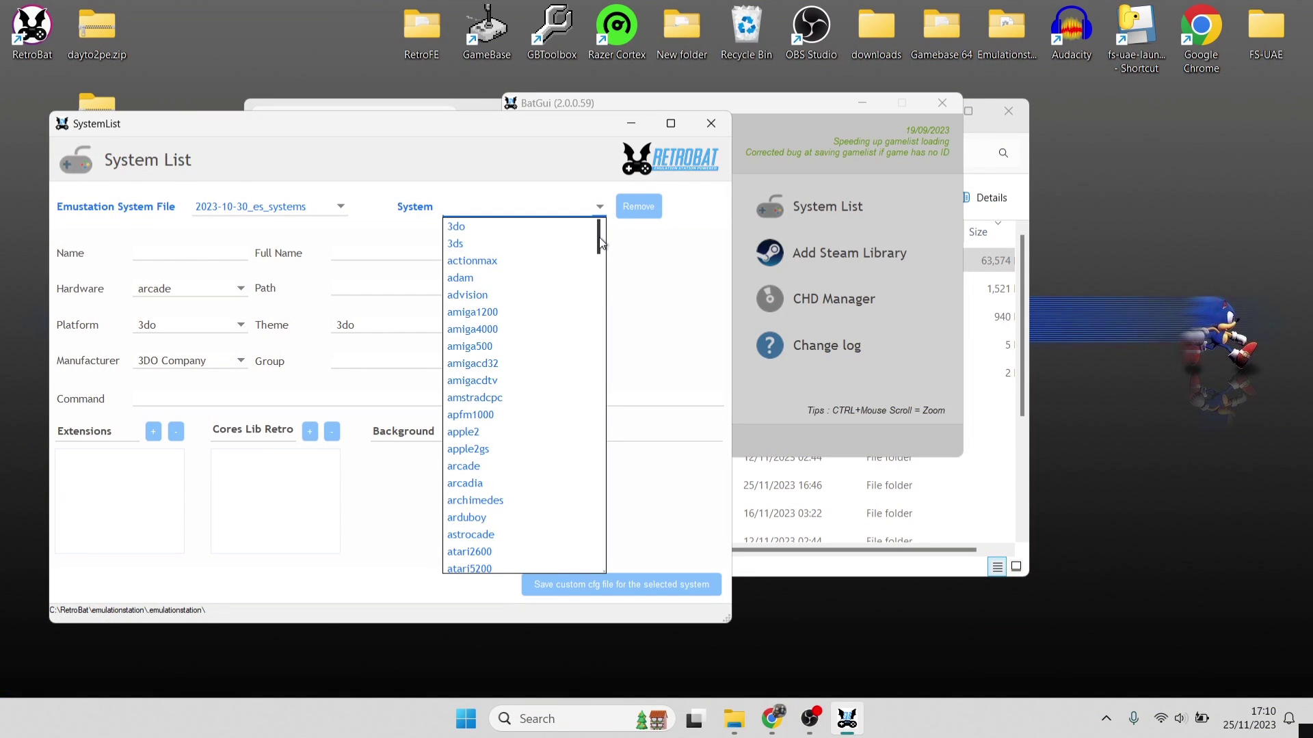
drag(600, 243, 605, 391)
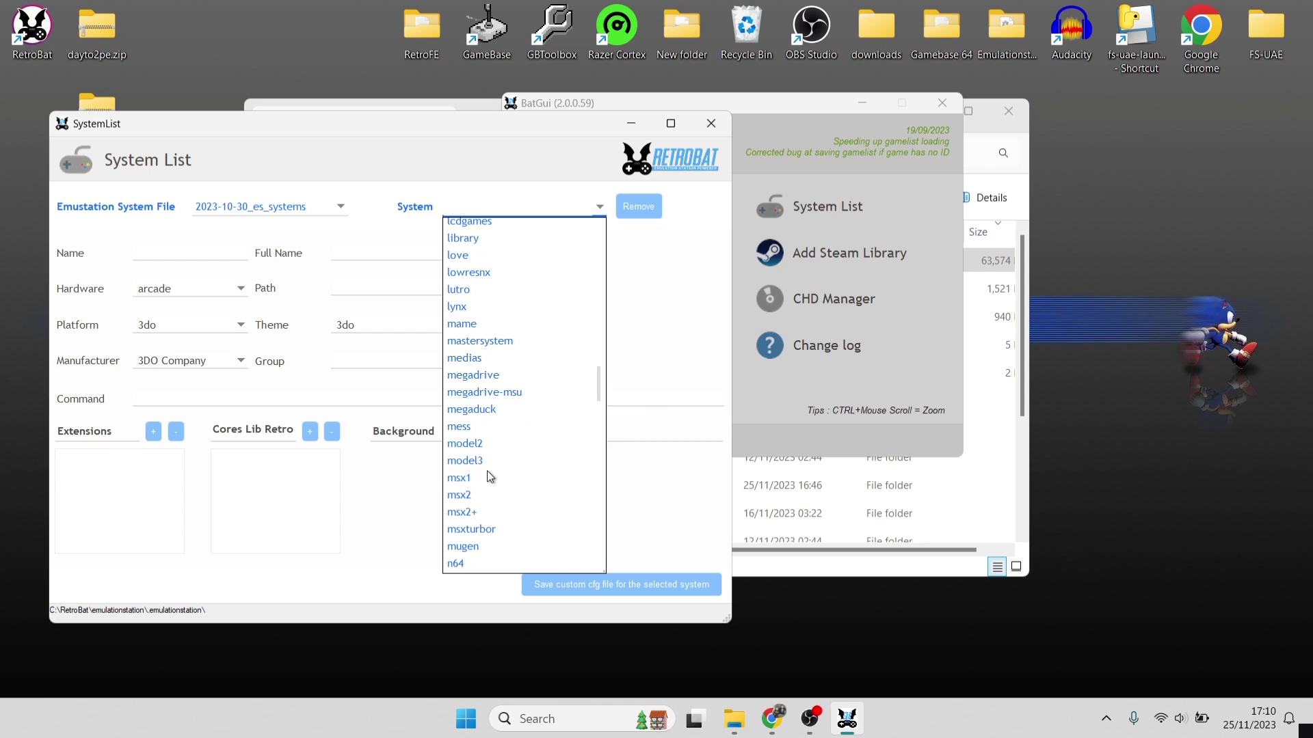
click(495, 465)
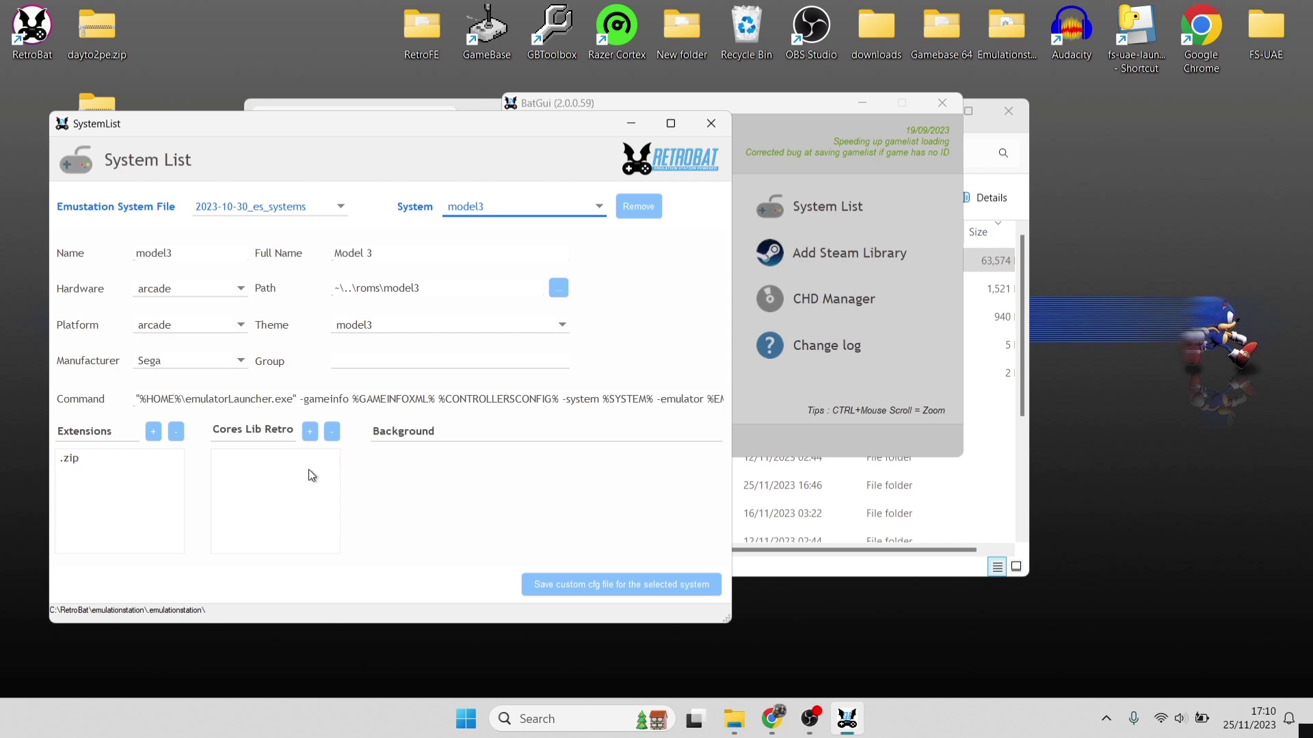
click(713, 125)
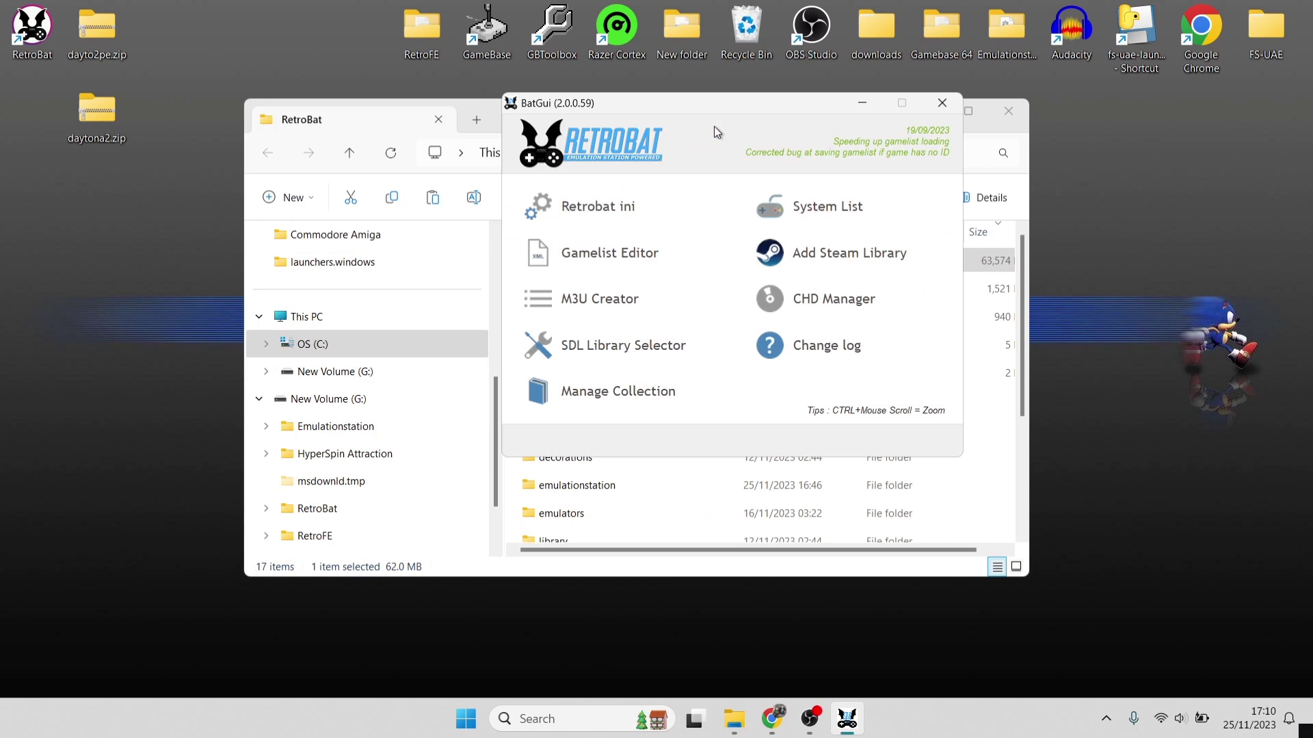
click(941, 104)
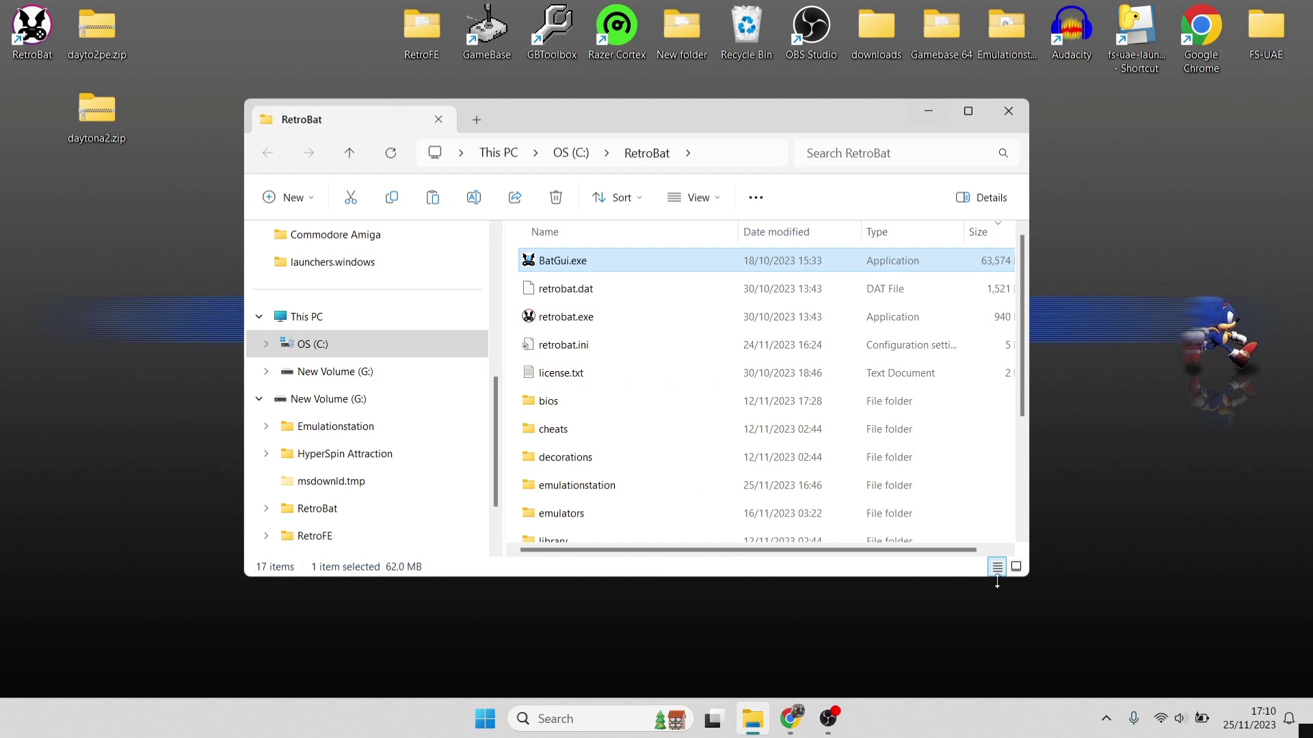
Step: Move dayto2pe.zip and daytona2.zip from the desktop into RetroBat's roms\model3 folder and close the folder window
scroll(1021, 538, down, 2)
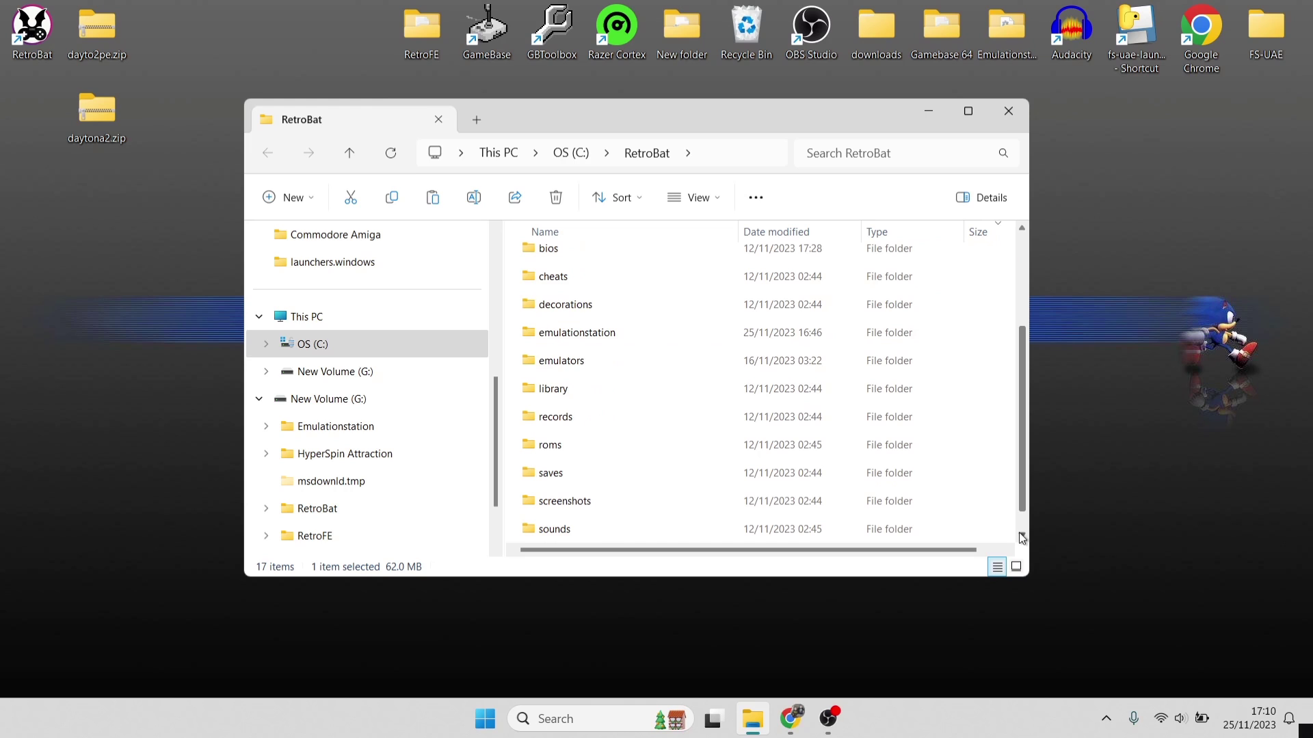
double_click(686, 445)
drag(164, 215, 90, 19)
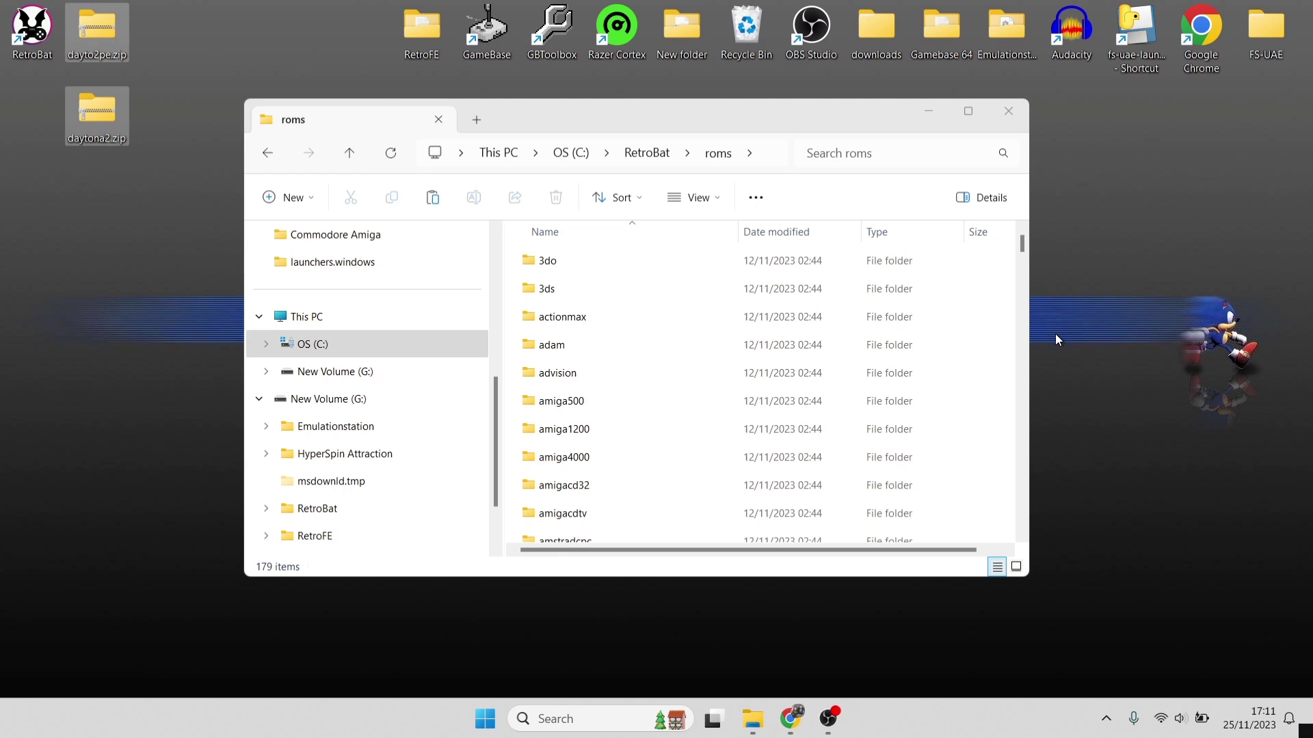
click(1022, 538)
drag(1022, 537, 1022, 537)
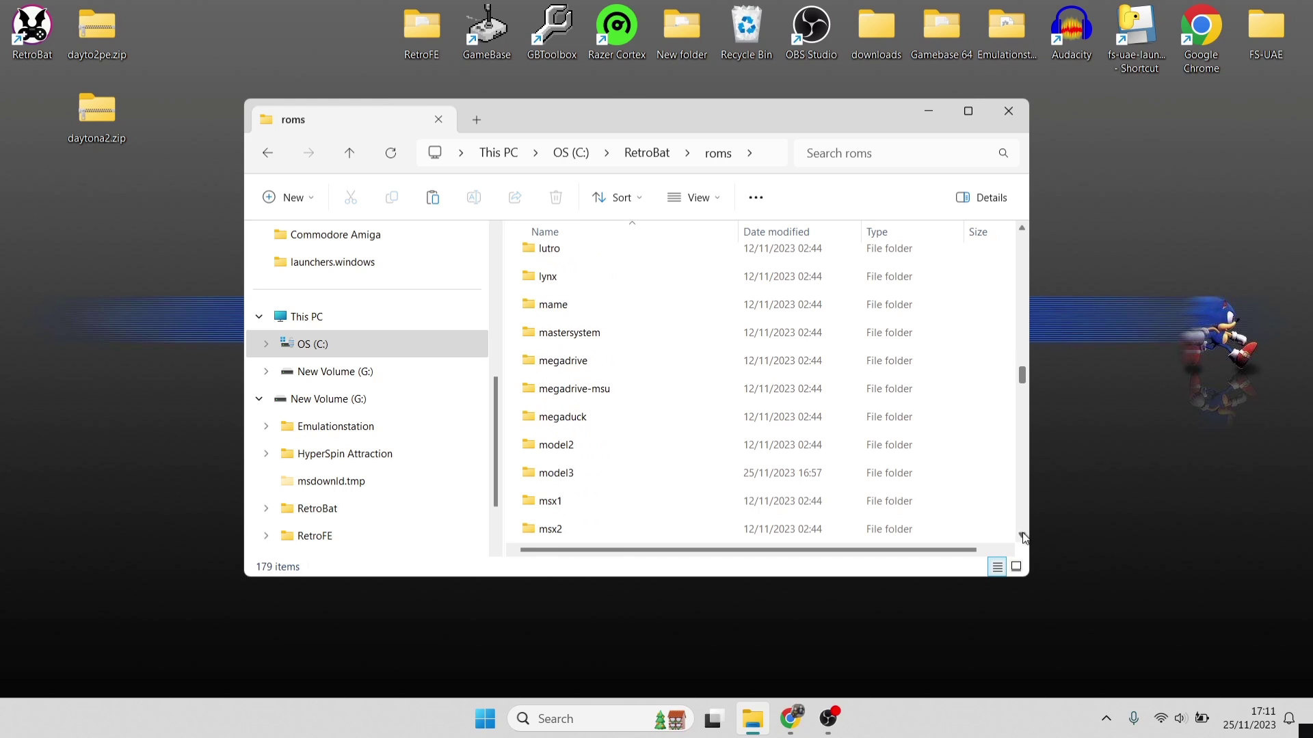
double_click(704, 483)
drag(191, 245, 728, 360)
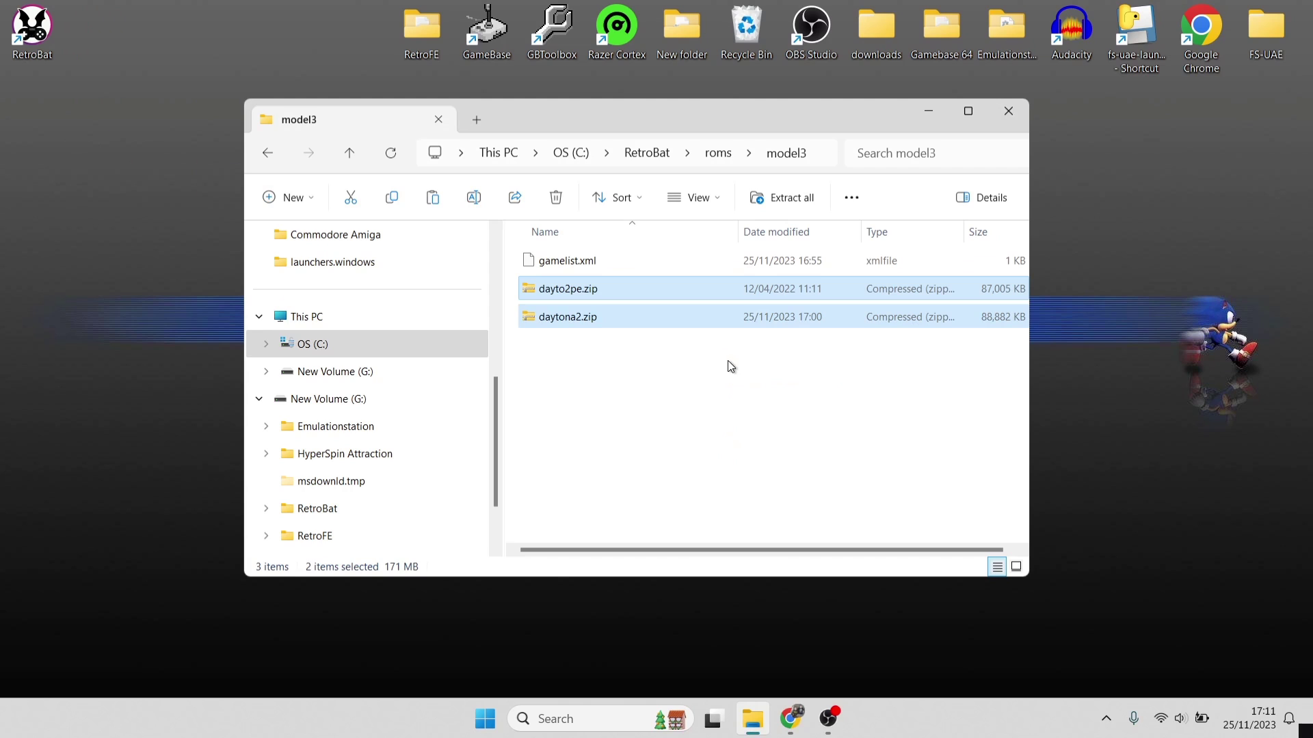
click(998, 119)
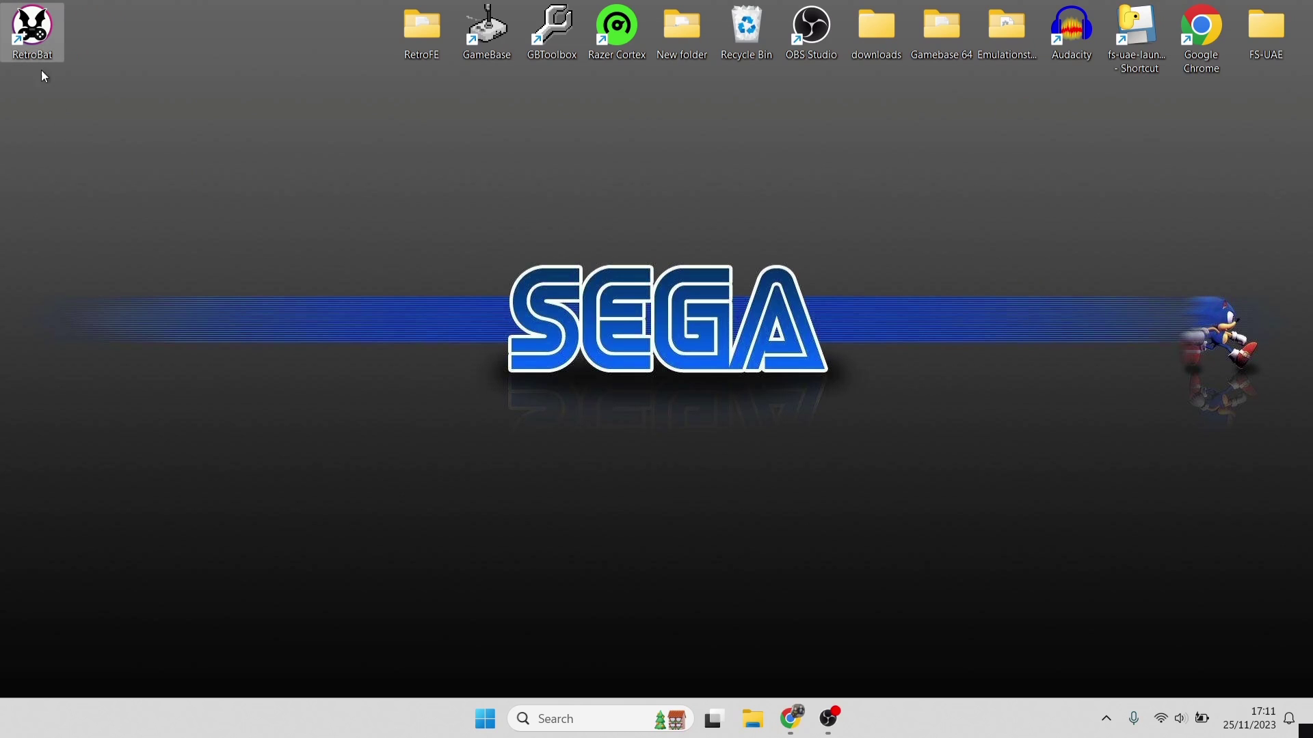
Step: Launch RetroBat, start Daytona USA 2 (Japan, Revision A) from the Sega Model 3 system, and accept installing the supermodel emulator
double_click(27, 31)
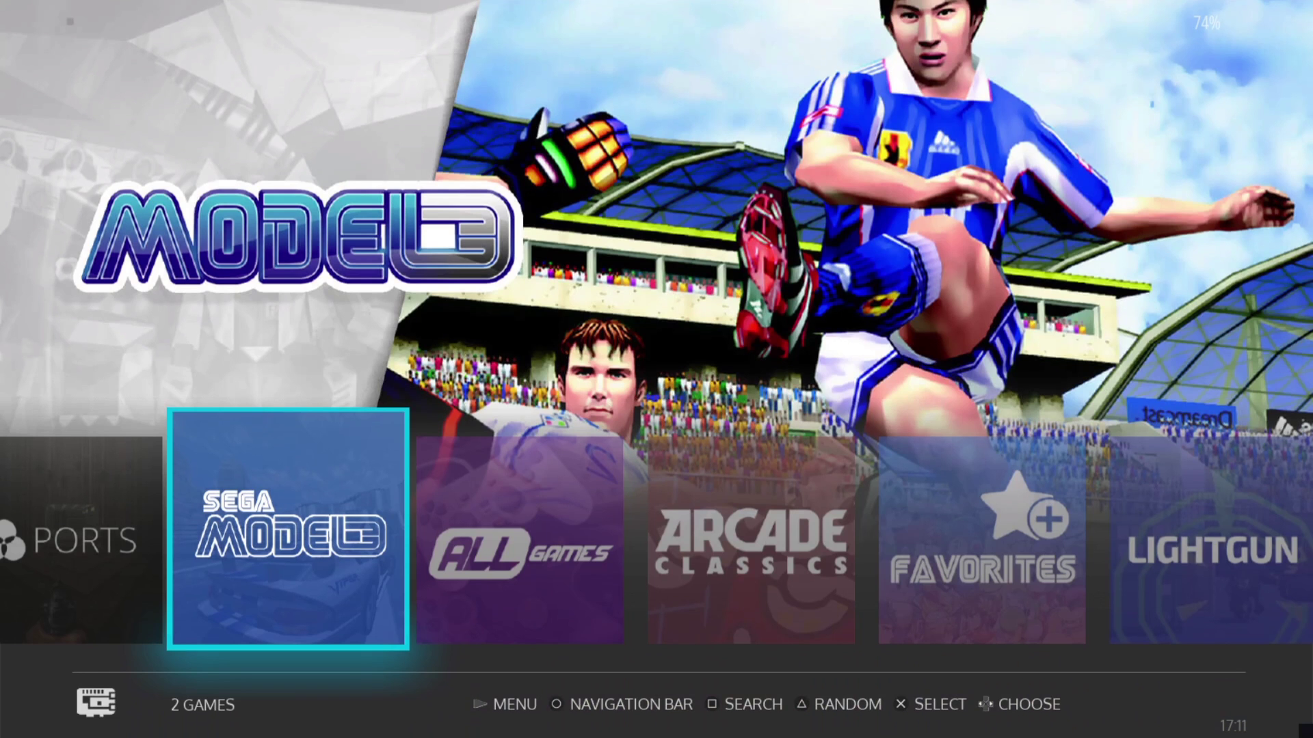
key(Return)
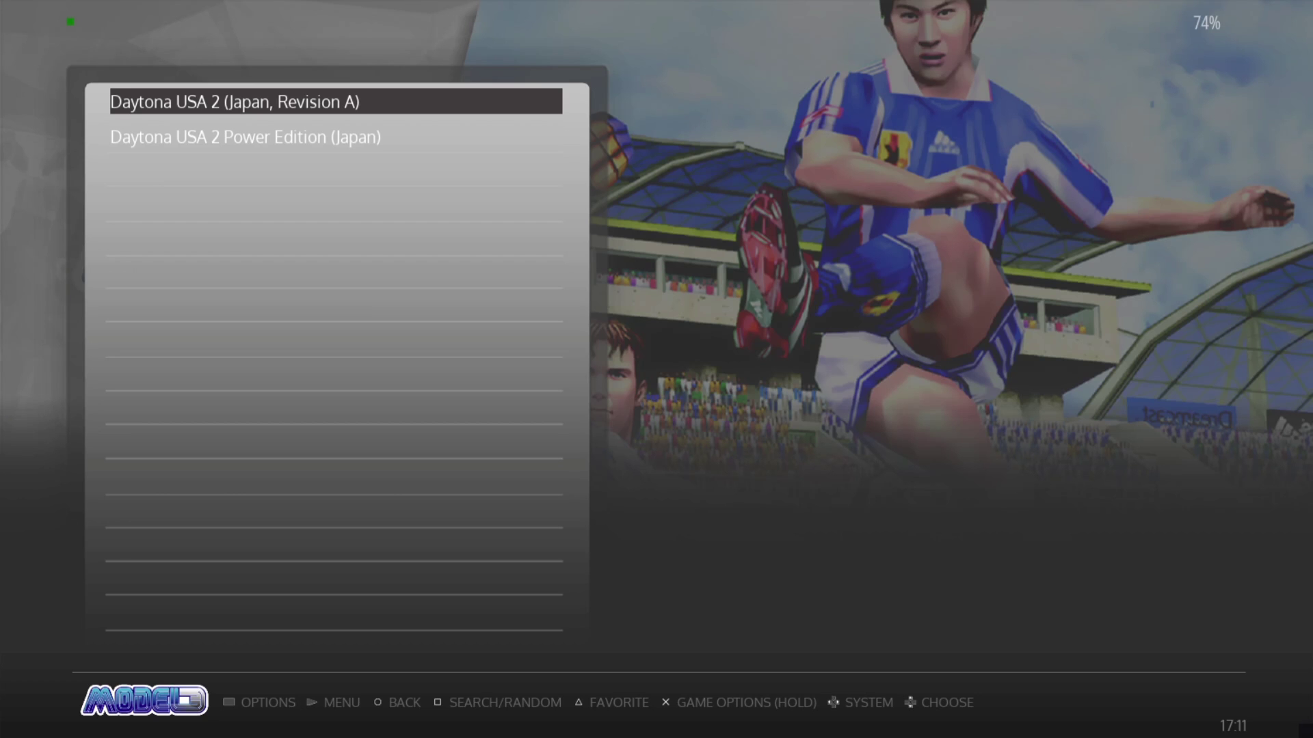
key(Return)
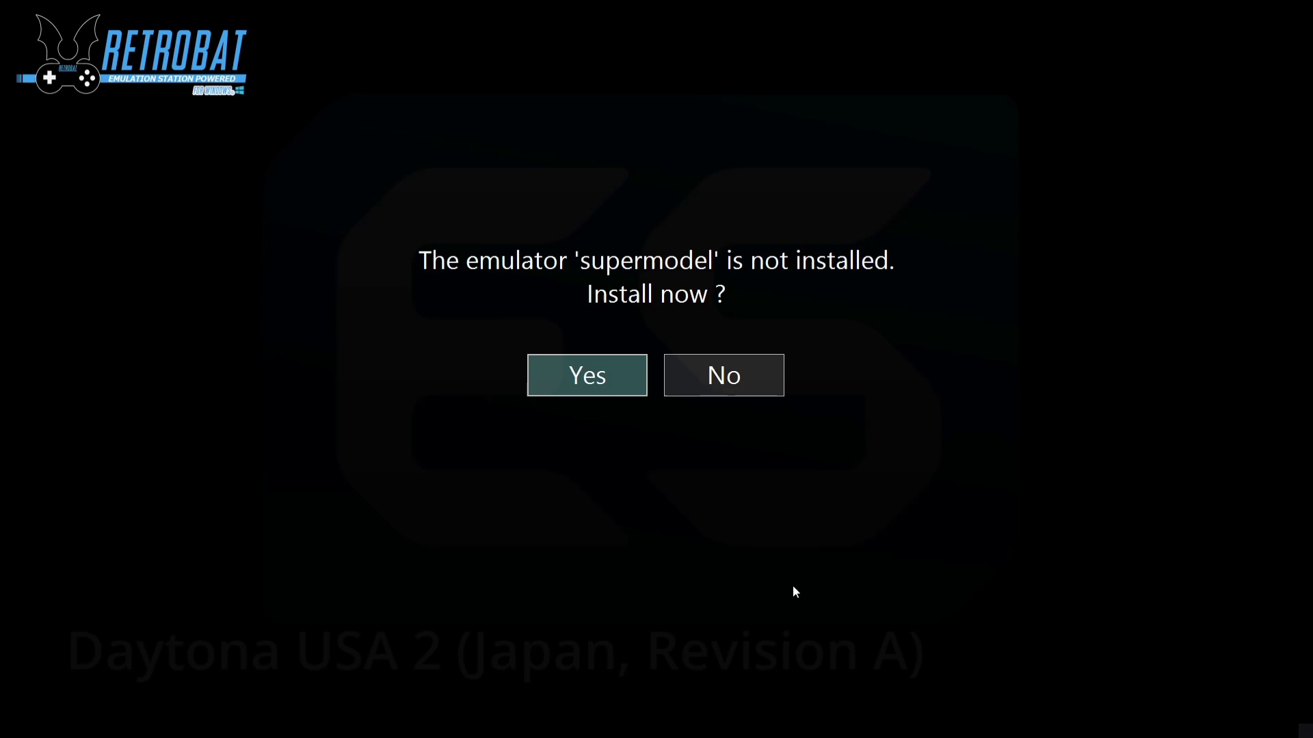
click(607, 383)
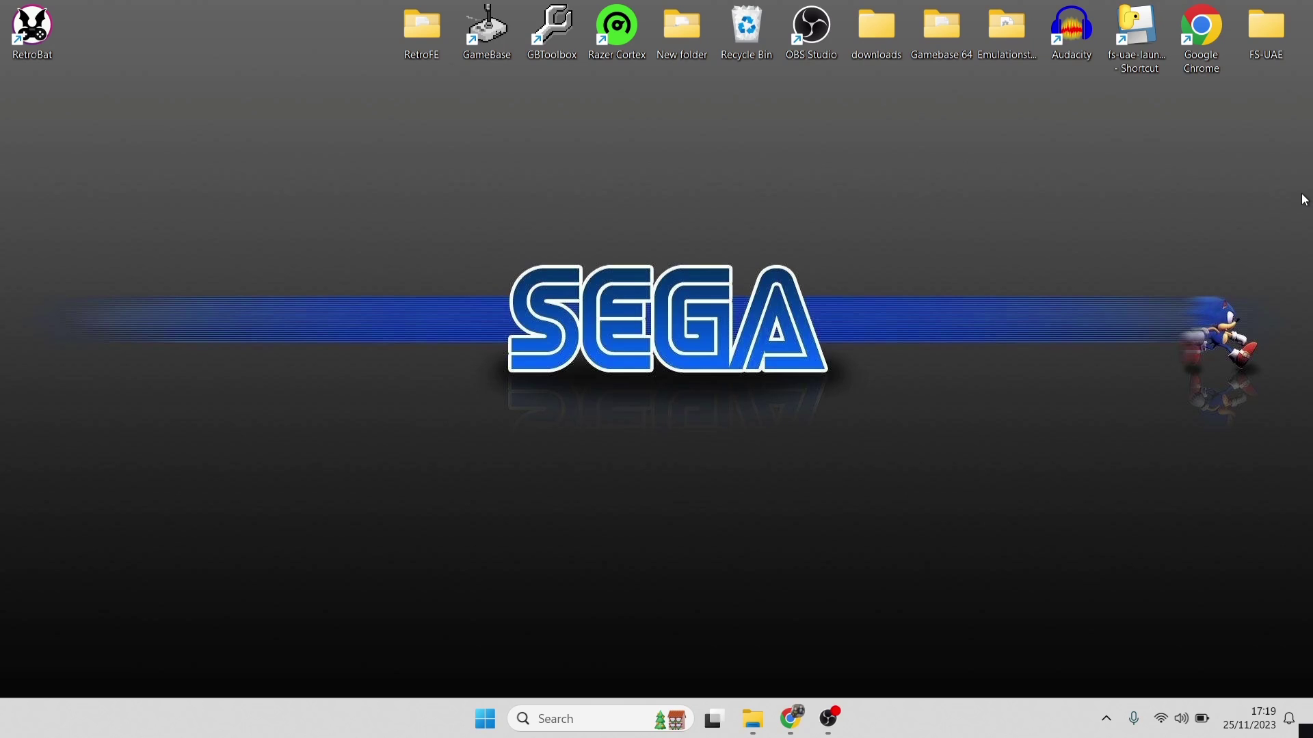
Step: Recheck the FAQ's compatibility instructions, and open the emulators\supermodel folder from the RetroBat shortcut's file location in a maximized window
click(790, 718)
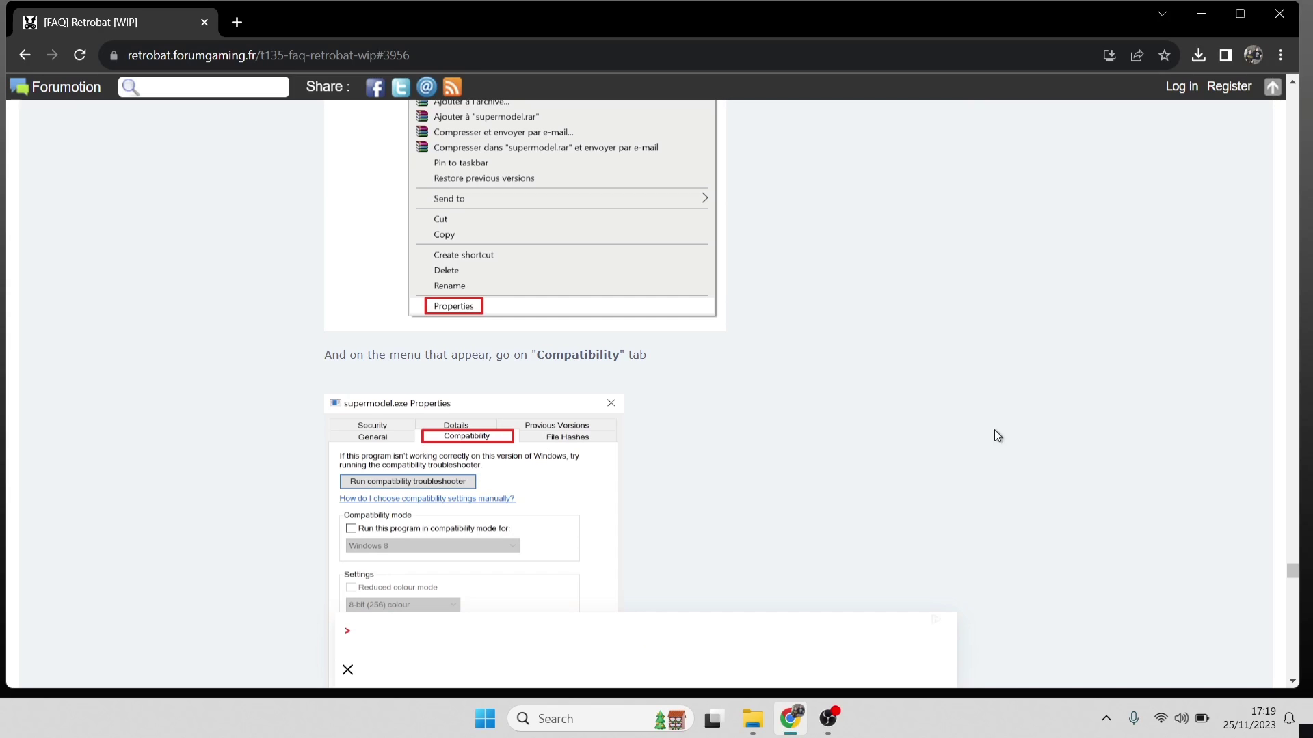
click(1202, 14)
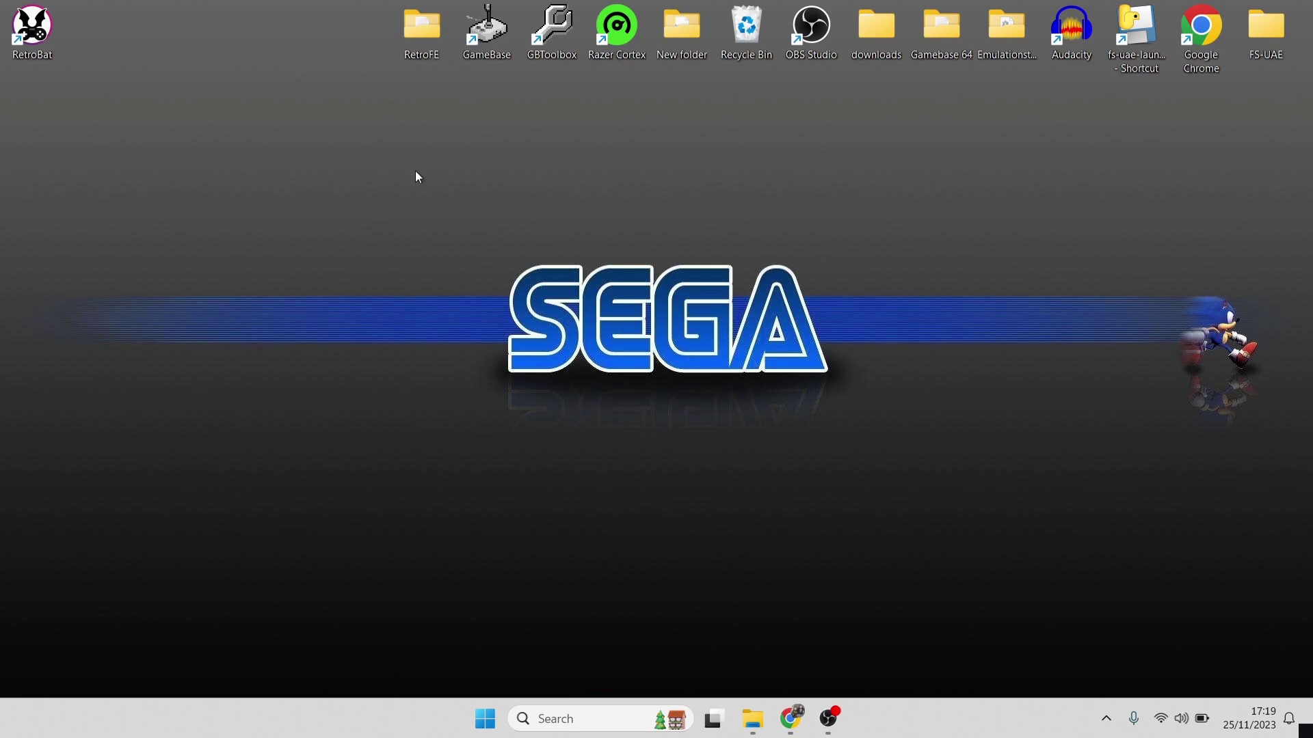
right_click(30, 26)
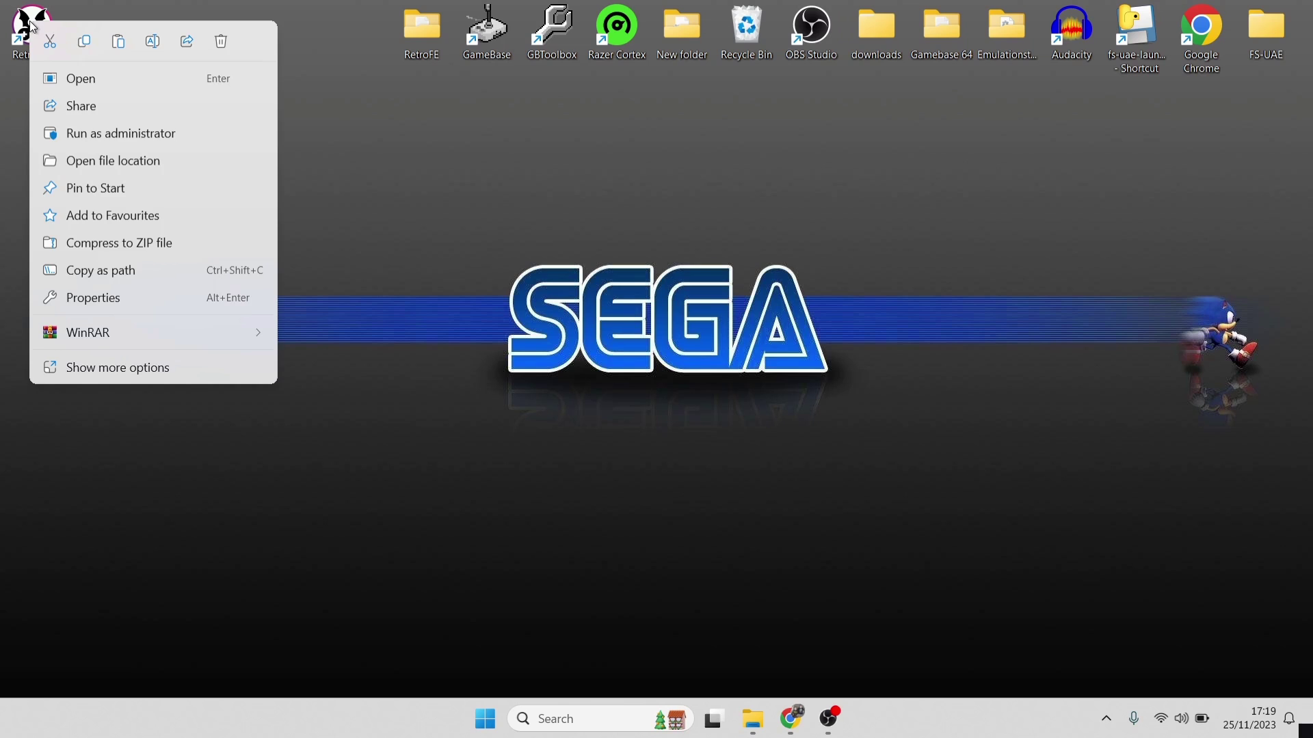
click(109, 161)
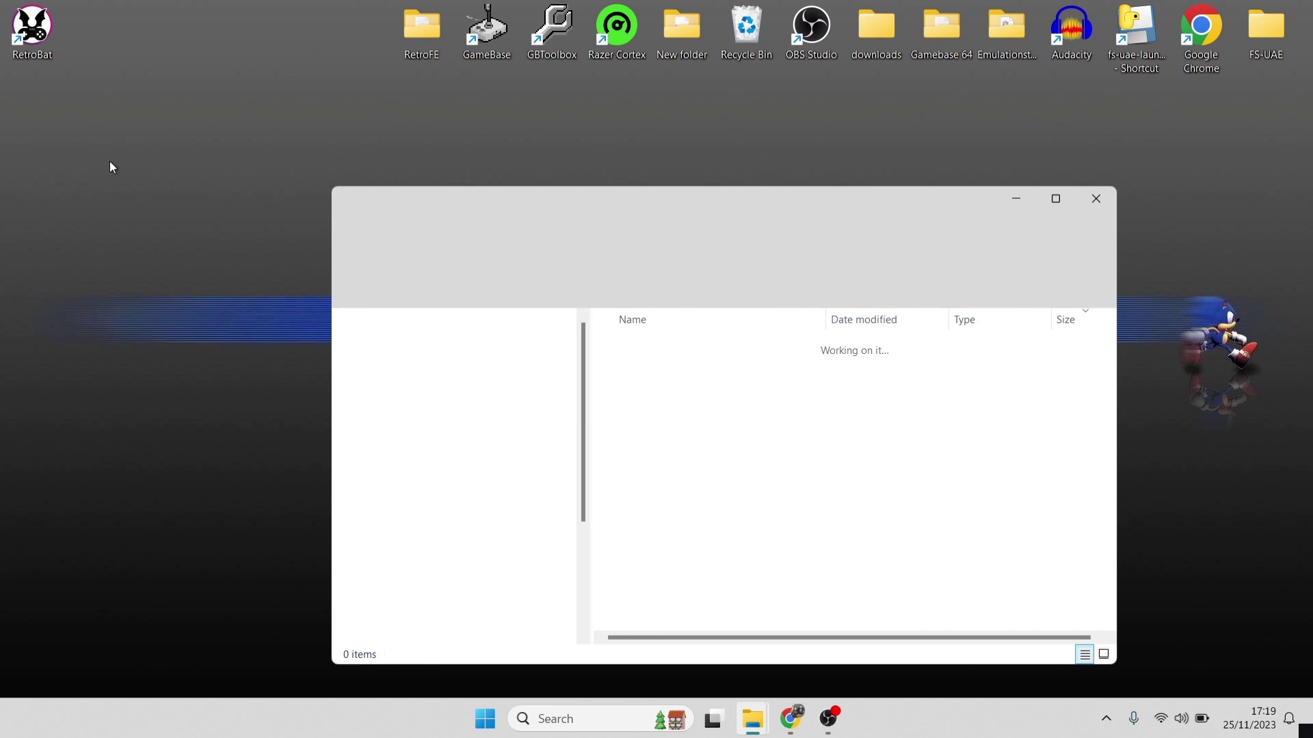
double_click(941, 204)
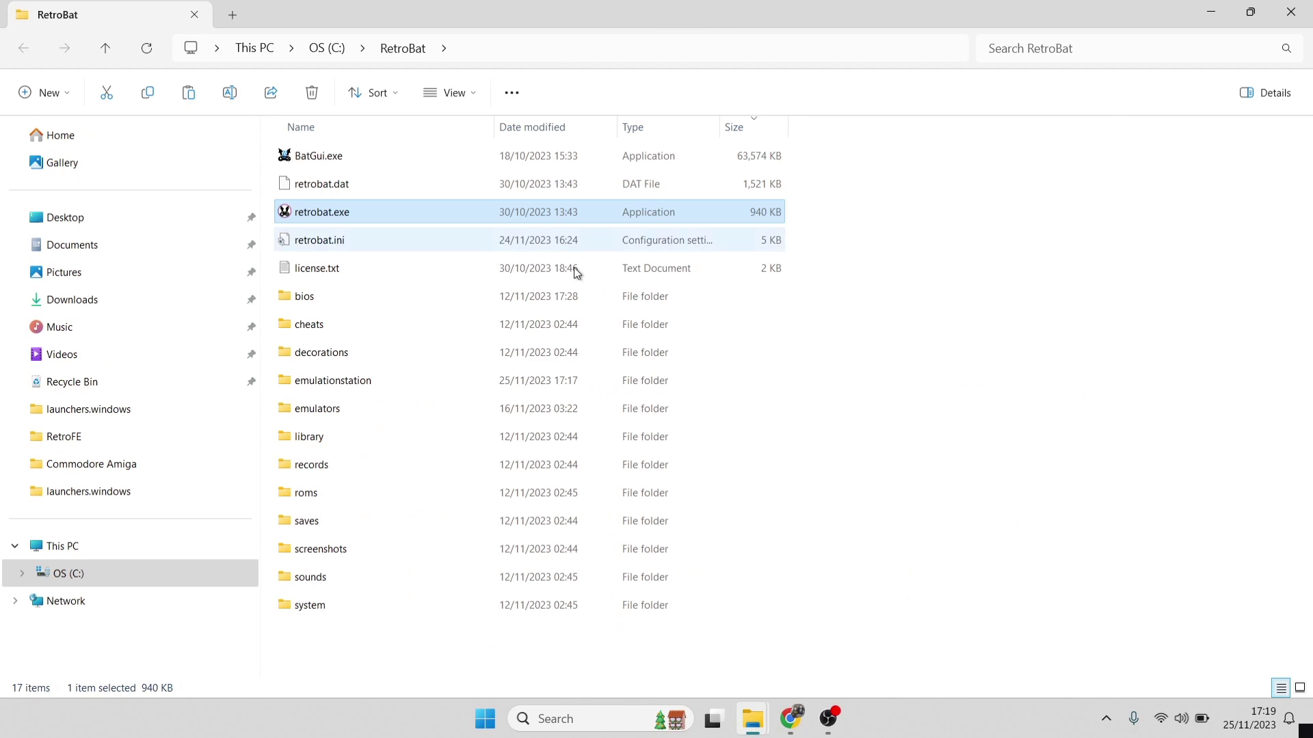
double_click(379, 412)
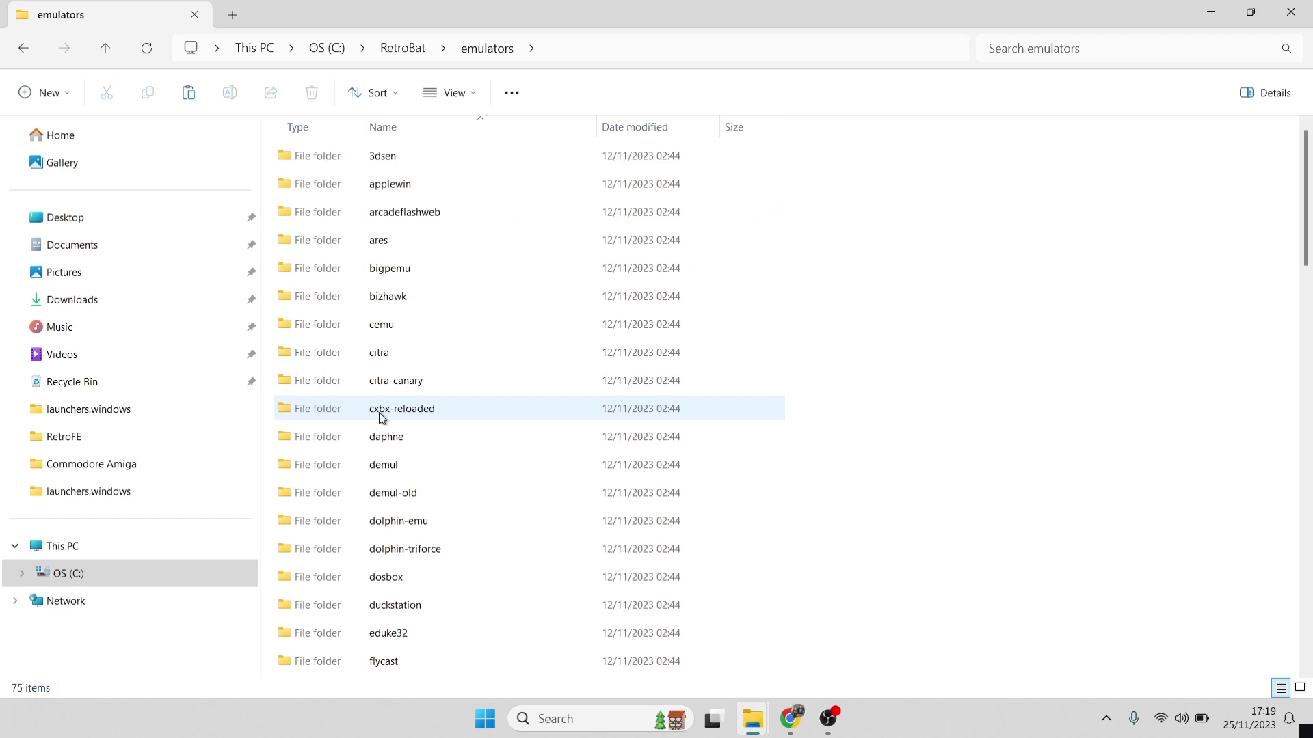
drag(1308, 205, 1308, 517)
double_click(427, 617)
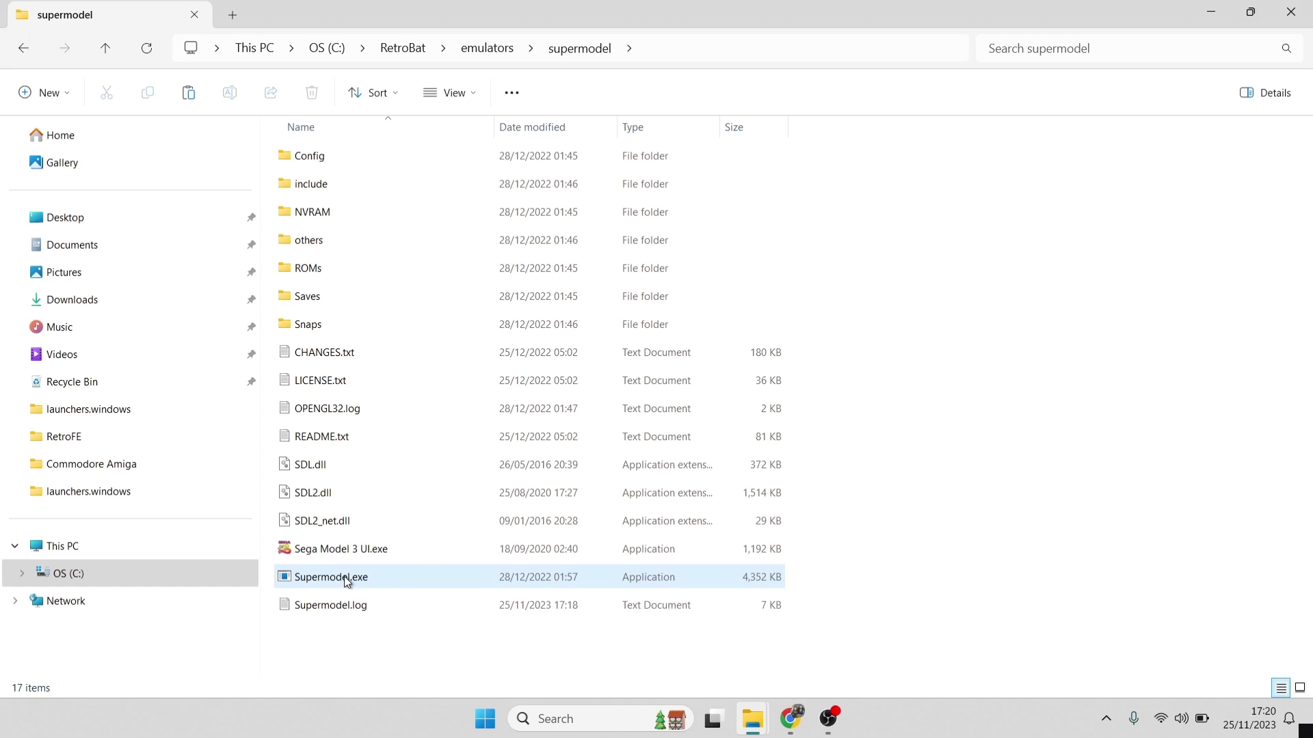
Step: Open Supermodel.exe's properties and check the high DPI settings in its compatibility options
mouse_move(347, 582)
click(331, 580)
right_click(333, 581)
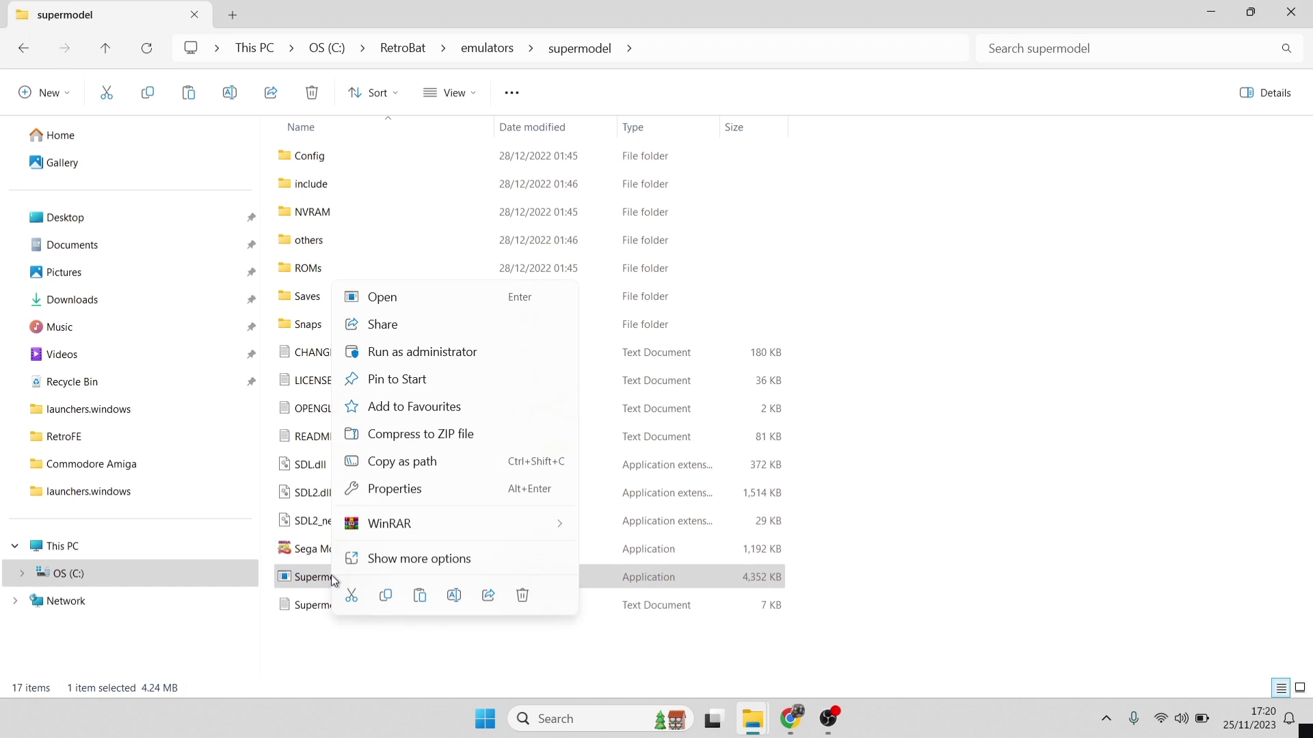
click(421, 488)
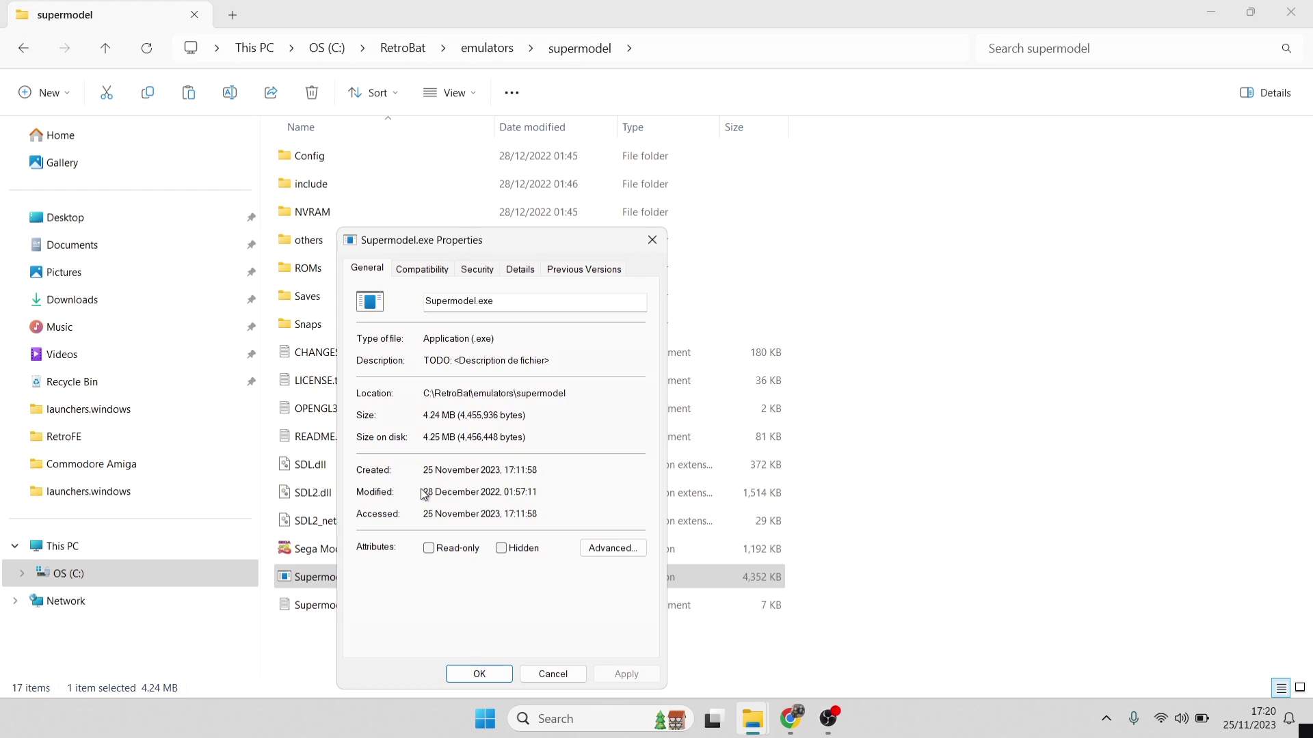
click(434, 270)
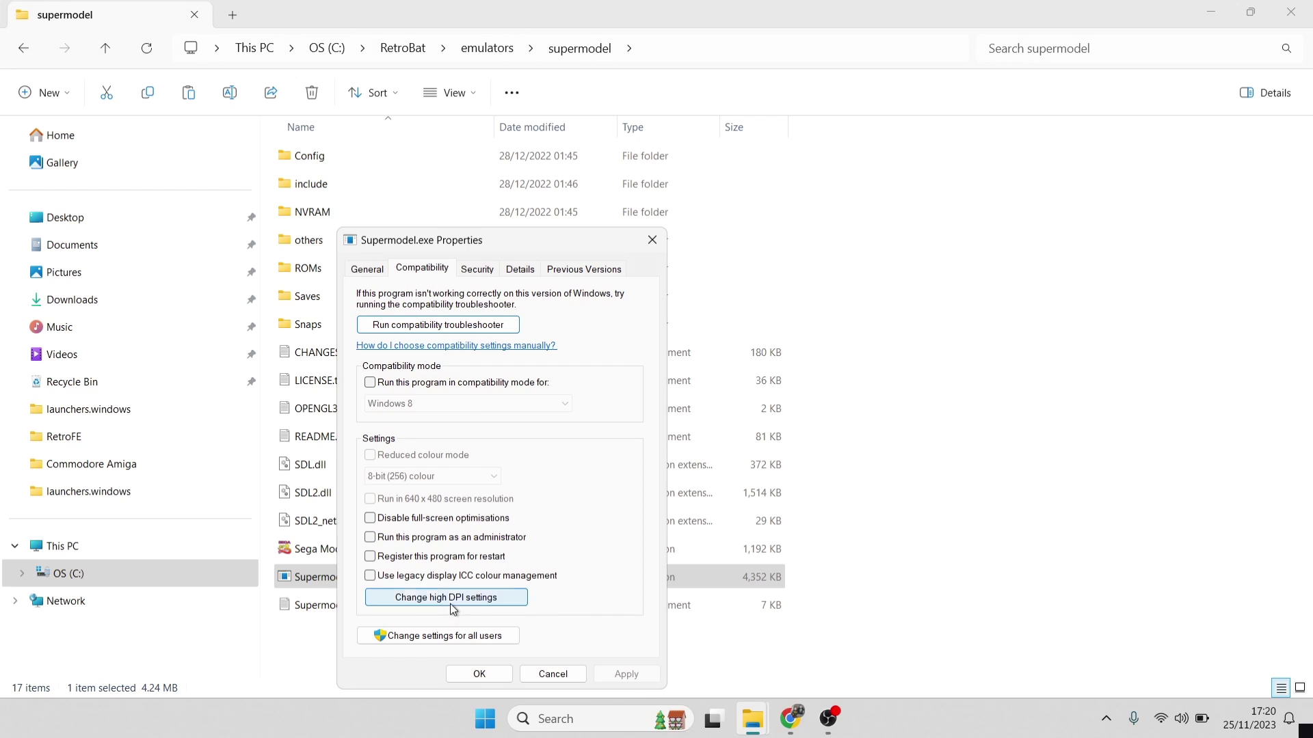
click(505, 601)
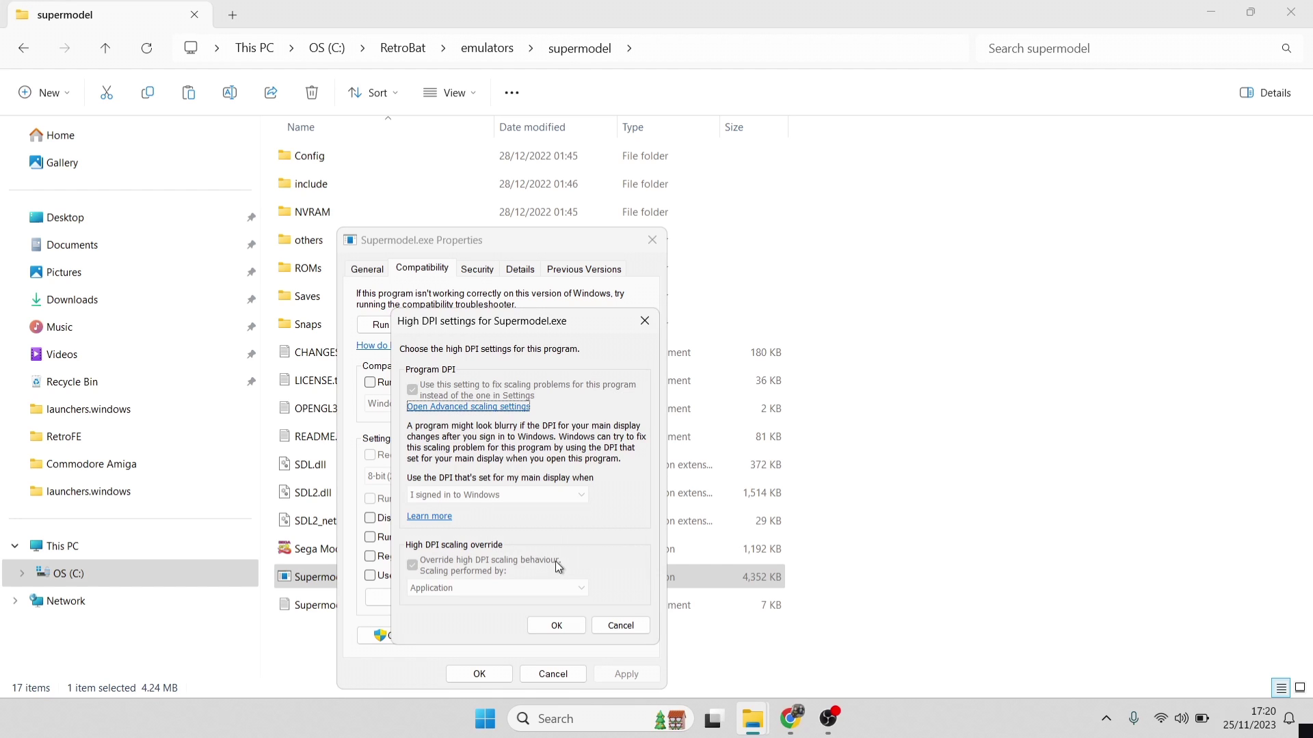
click(555, 626)
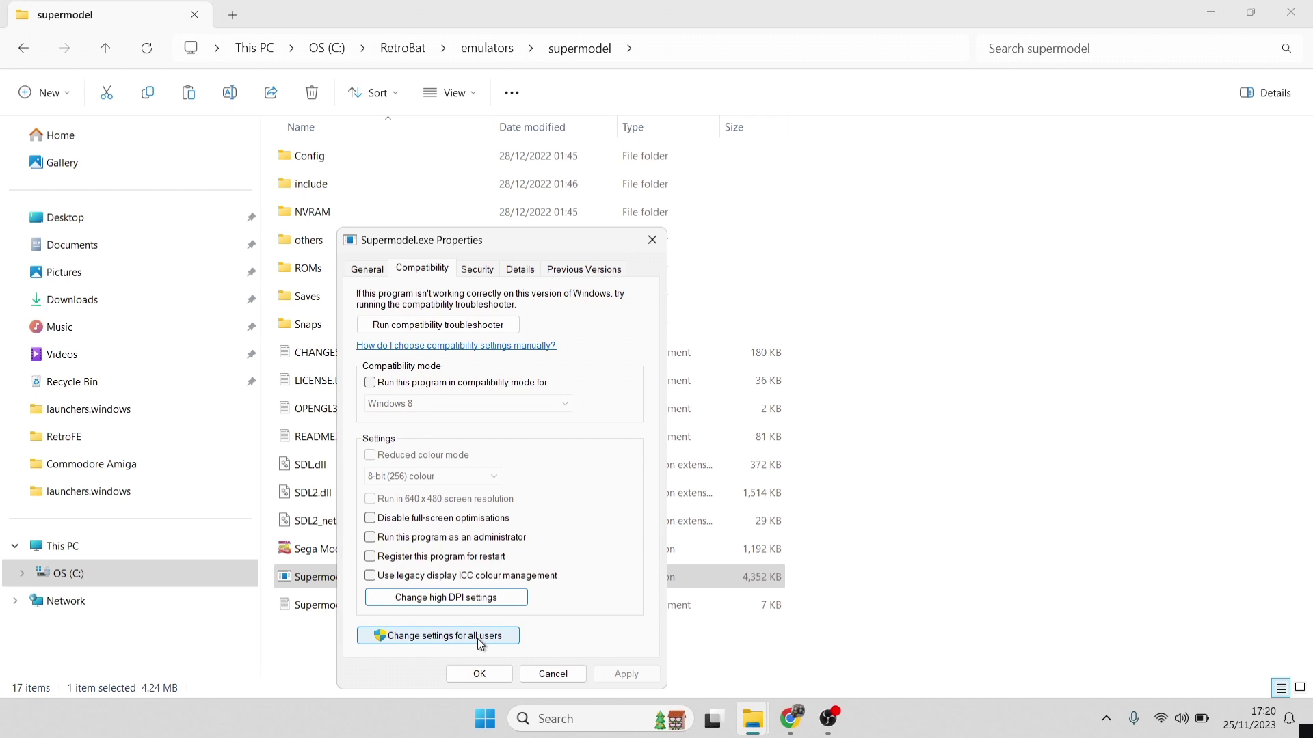
Step: Turn off the high DPI scaling override for Supermodel.exe in the all-users compatibility settings and apply it
click(507, 637)
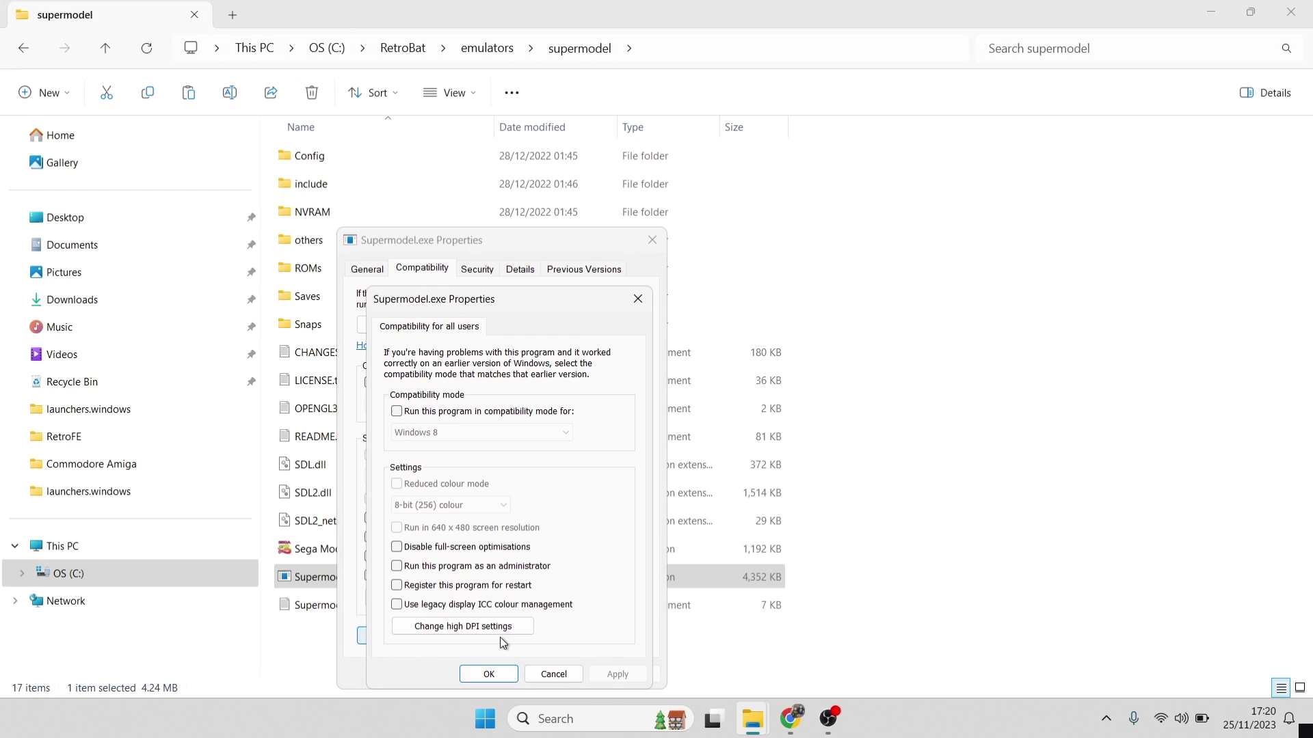
click(451, 627)
click(672, 367)
click(459, 631)
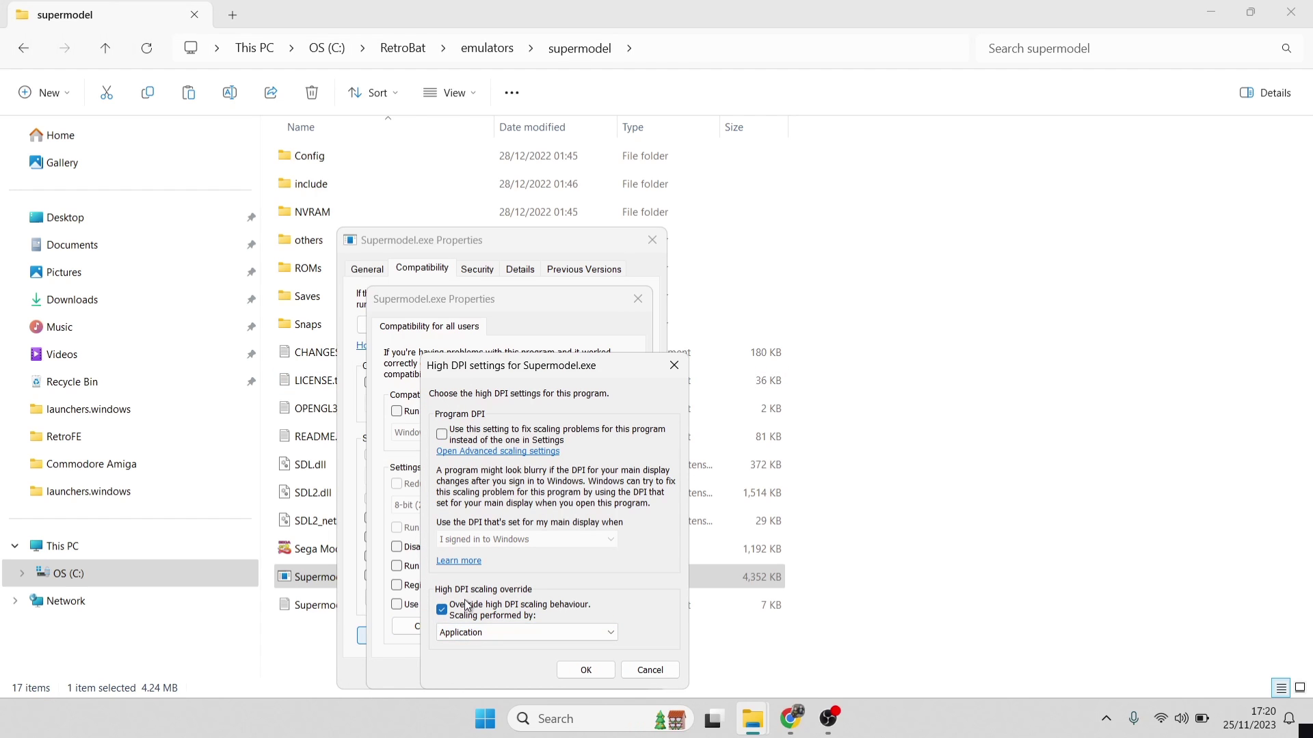
click(468, 607)
click(649, 670)
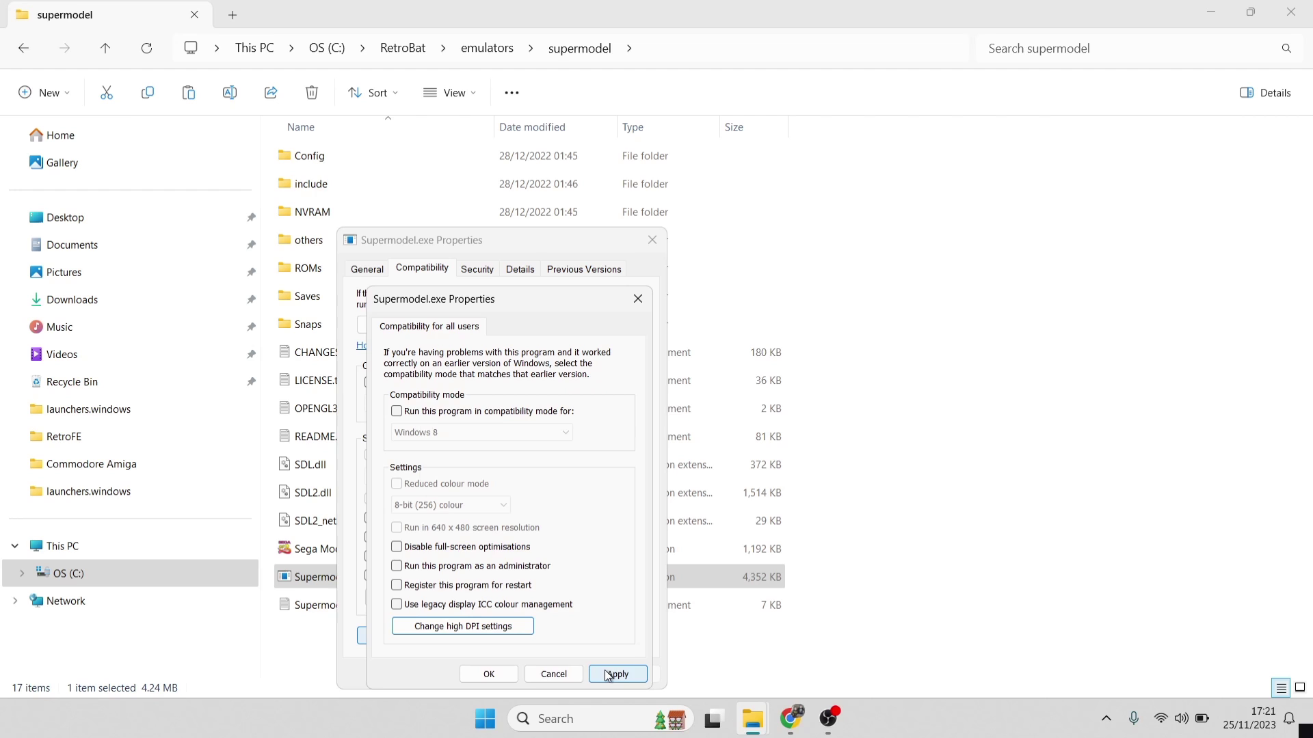
click(607, 674)
click(488, 676)
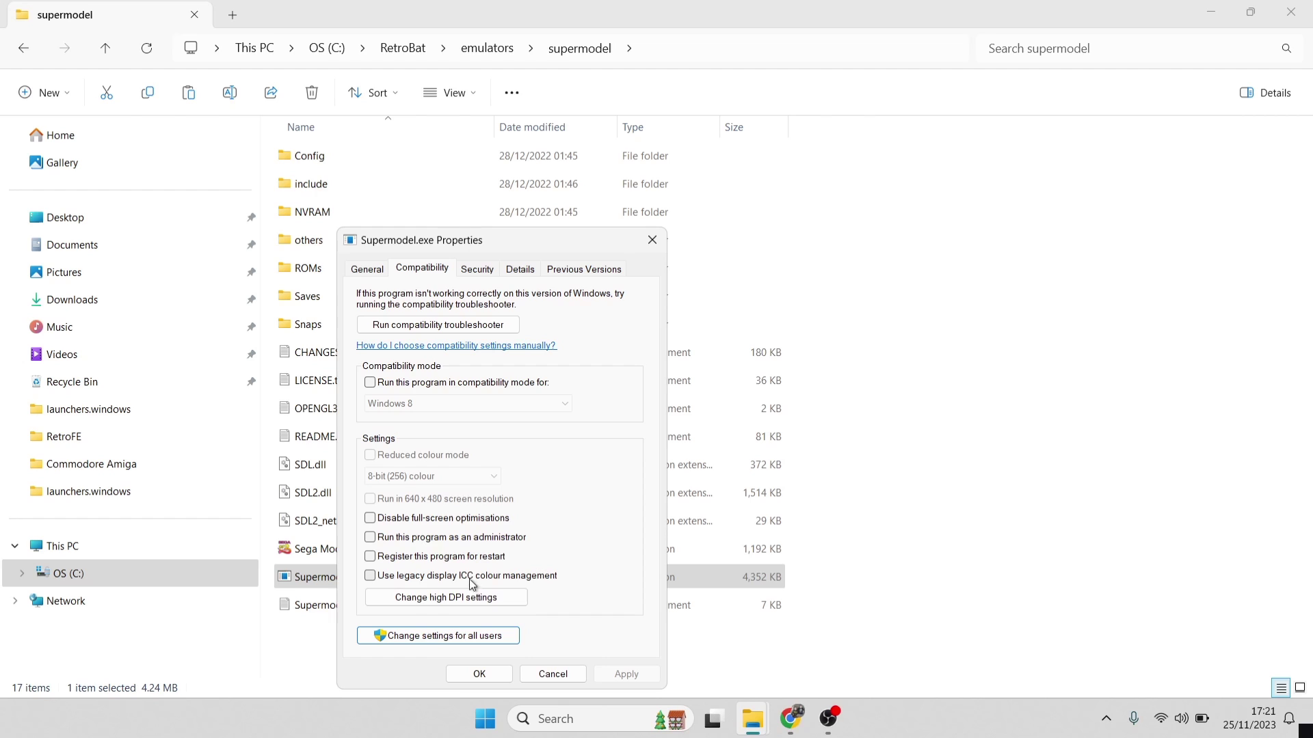
Step: Enable the program DPI scaling fix and the high DPI scaling override performed by Application for Supermodel.exe, and apply the properties
click(496, 598)
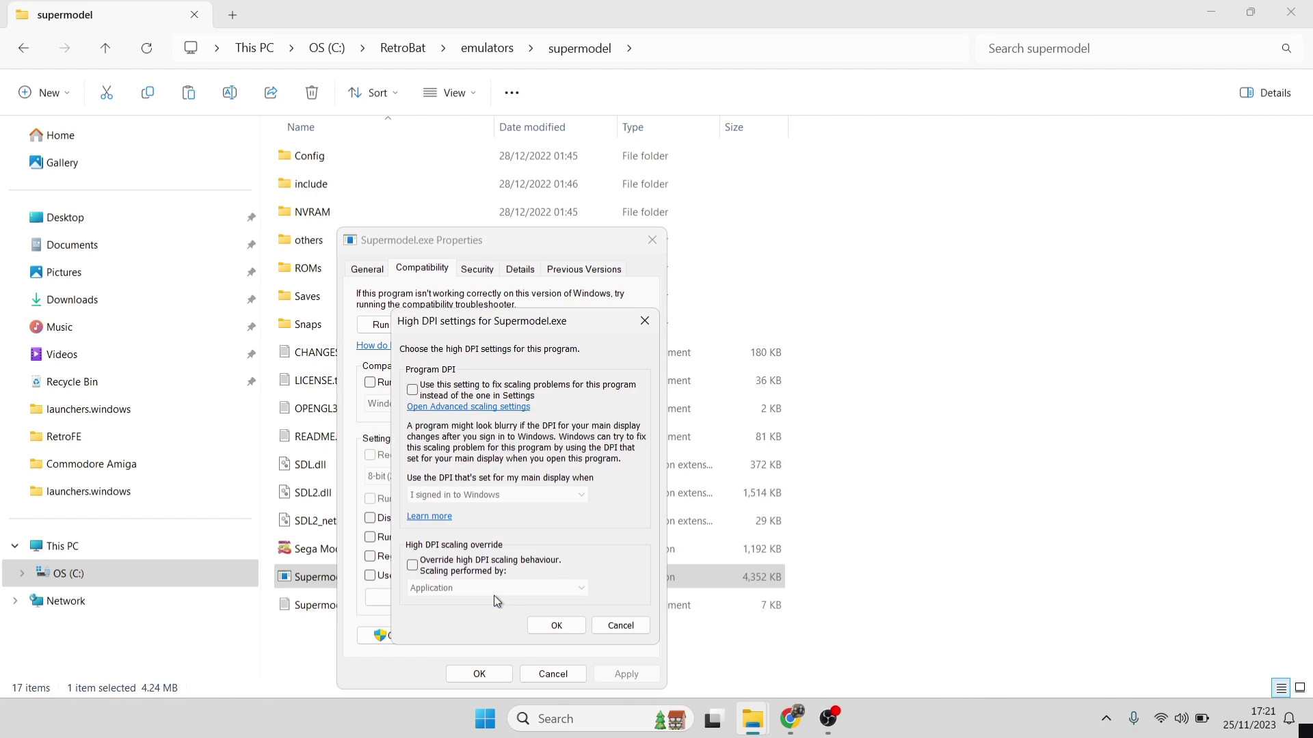
click(449, 400)
click(491, 565)
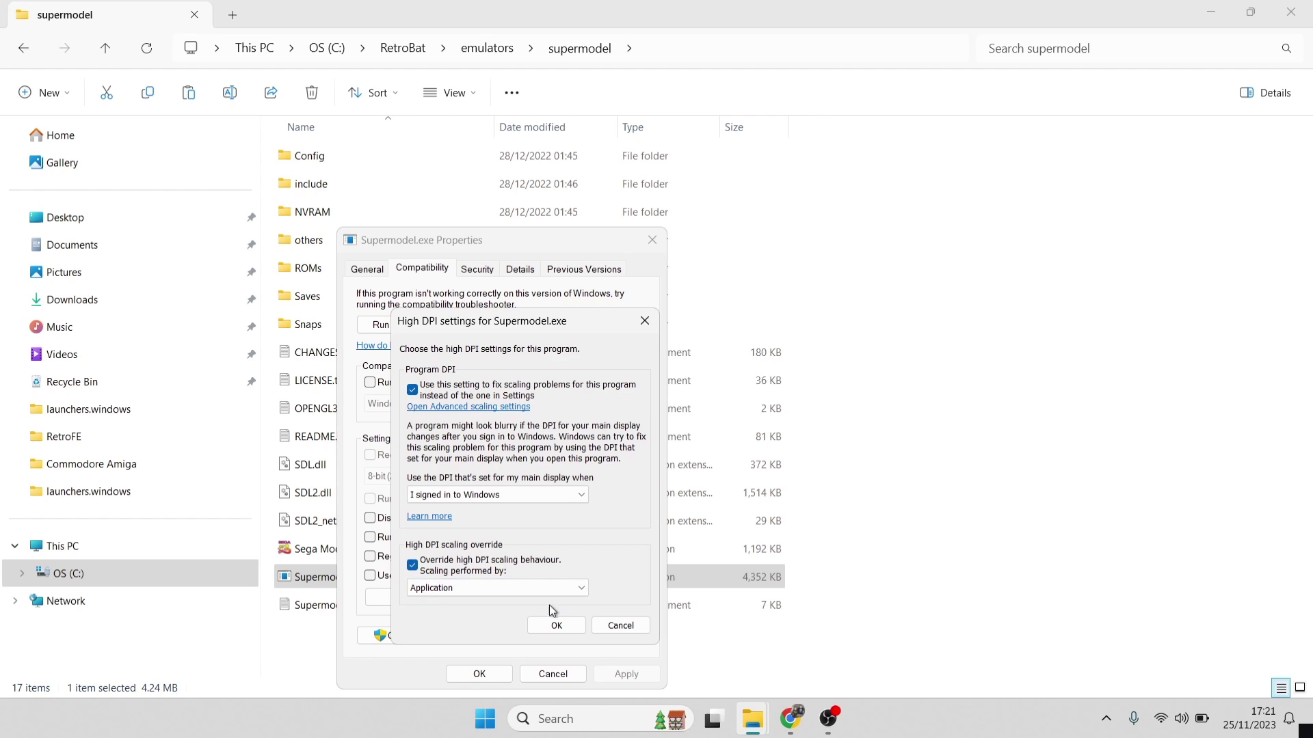
click(553, 626)
click(617, 675)
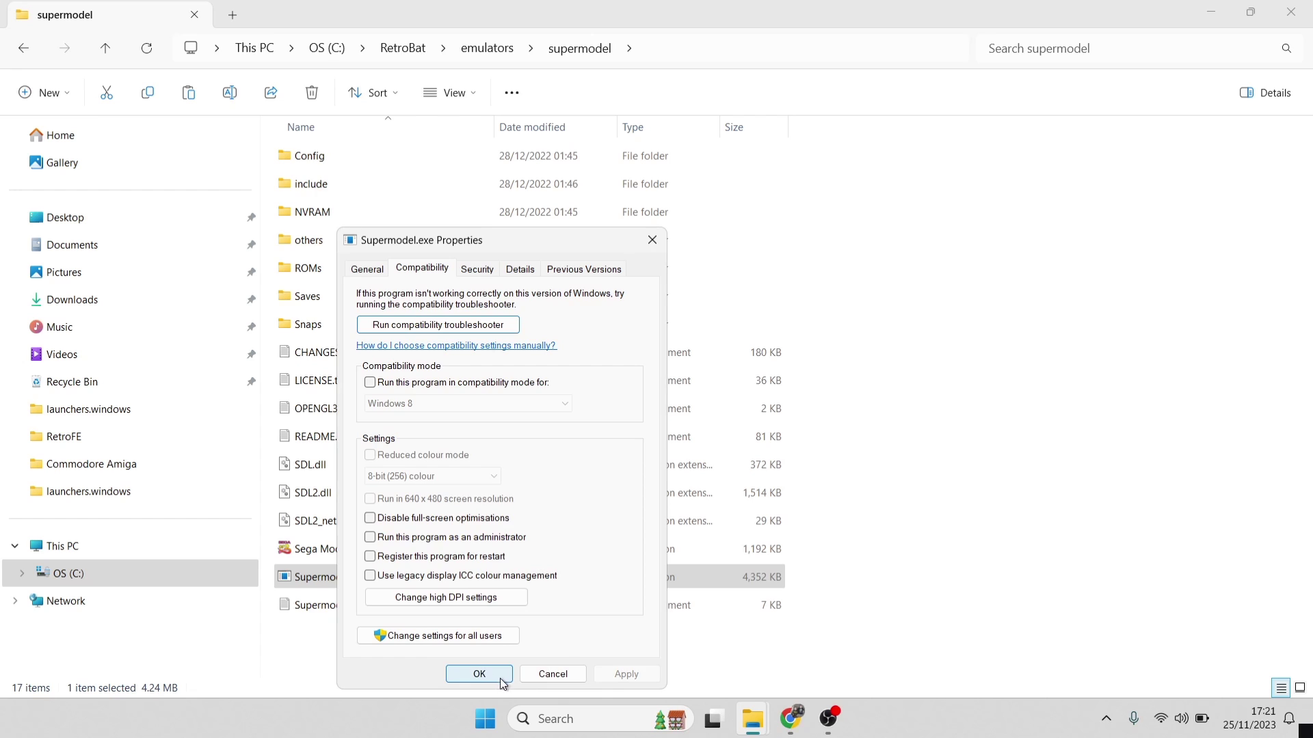
click(494, 677)
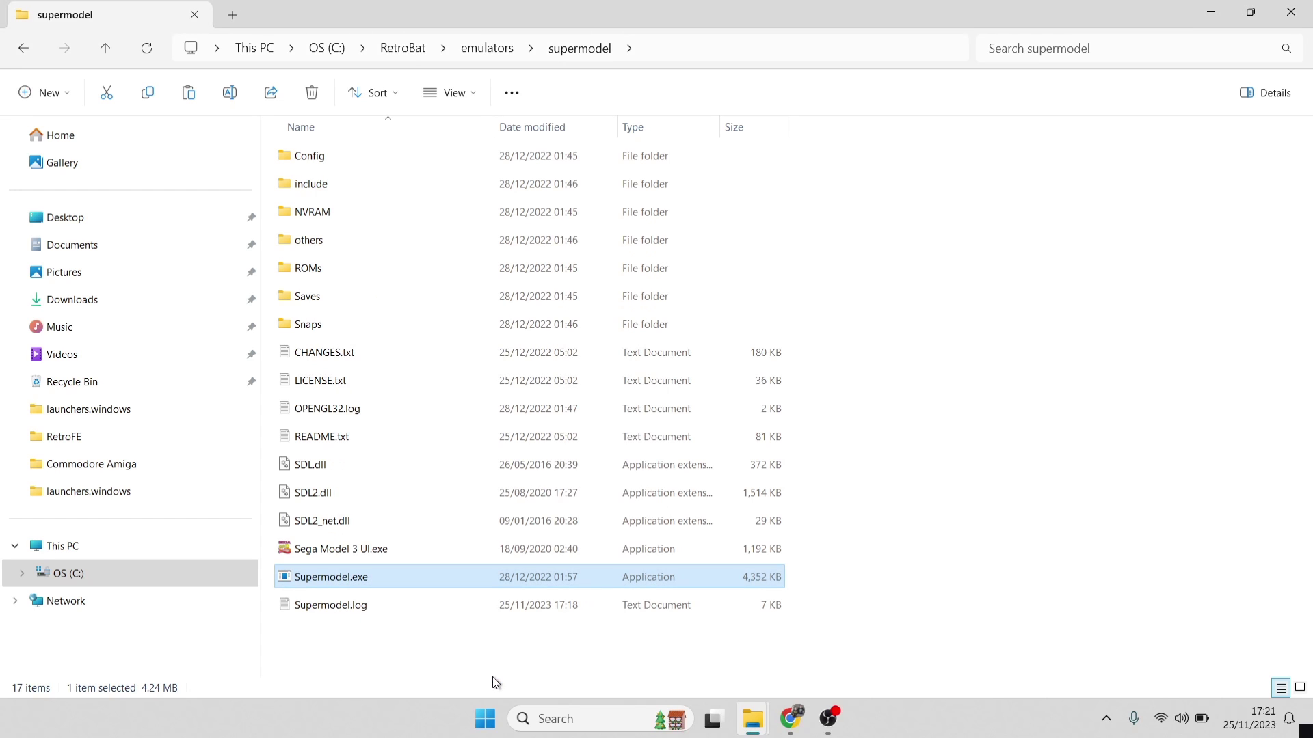
click(1048, 411)
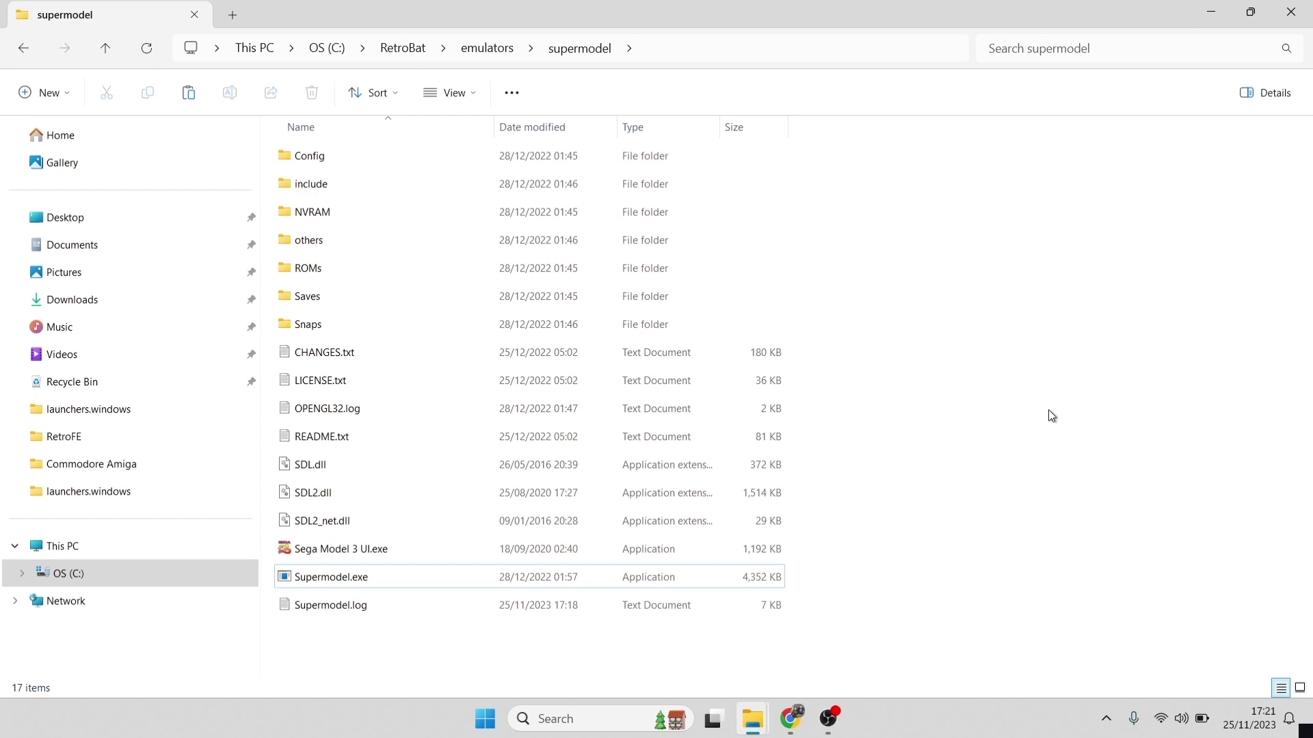
Step: Return to RetroBat and open the Sega Model 3 game list
key(super+d)
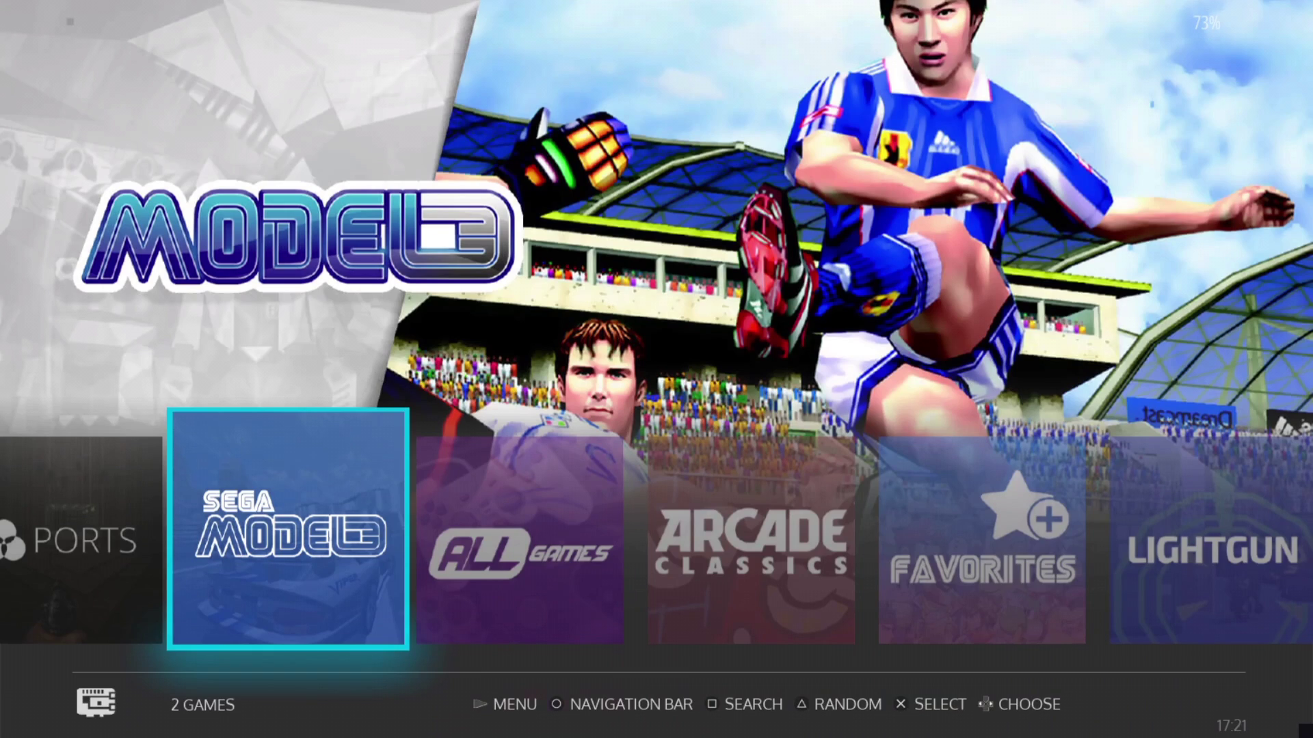
key(Right)
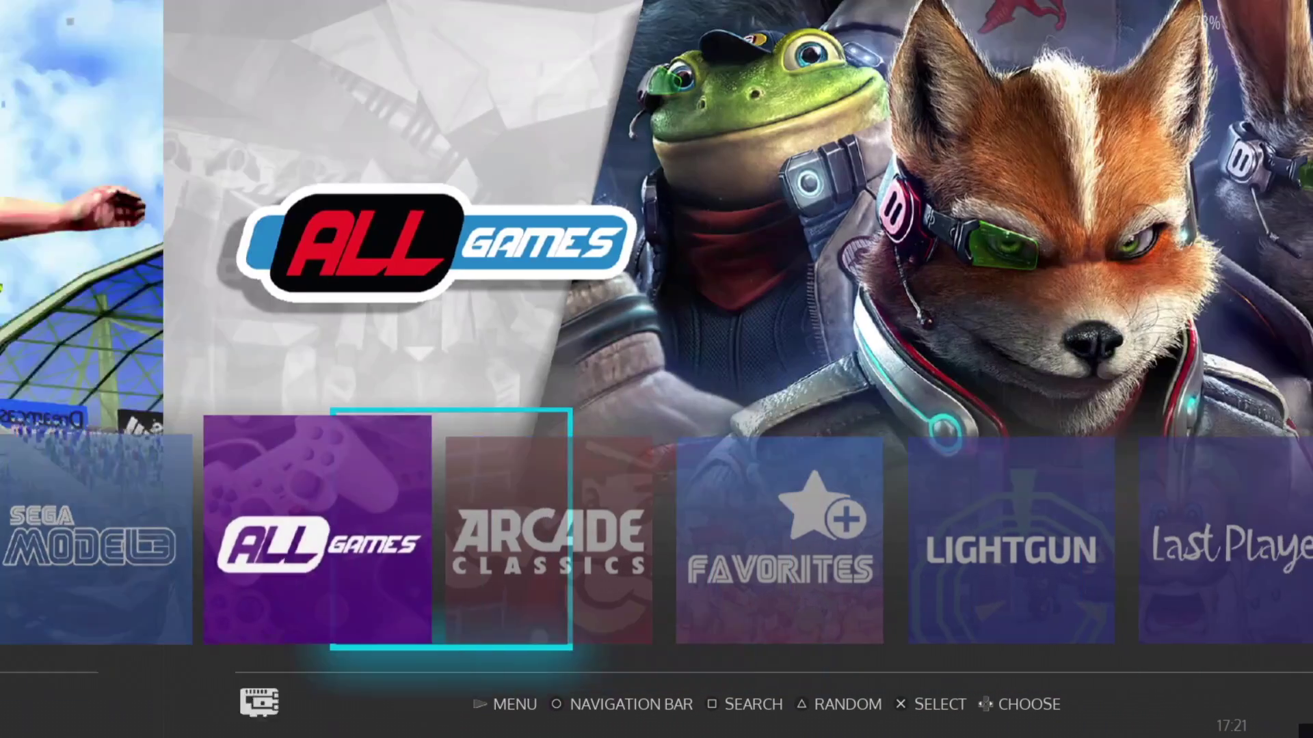
key(Left)
key(Return)
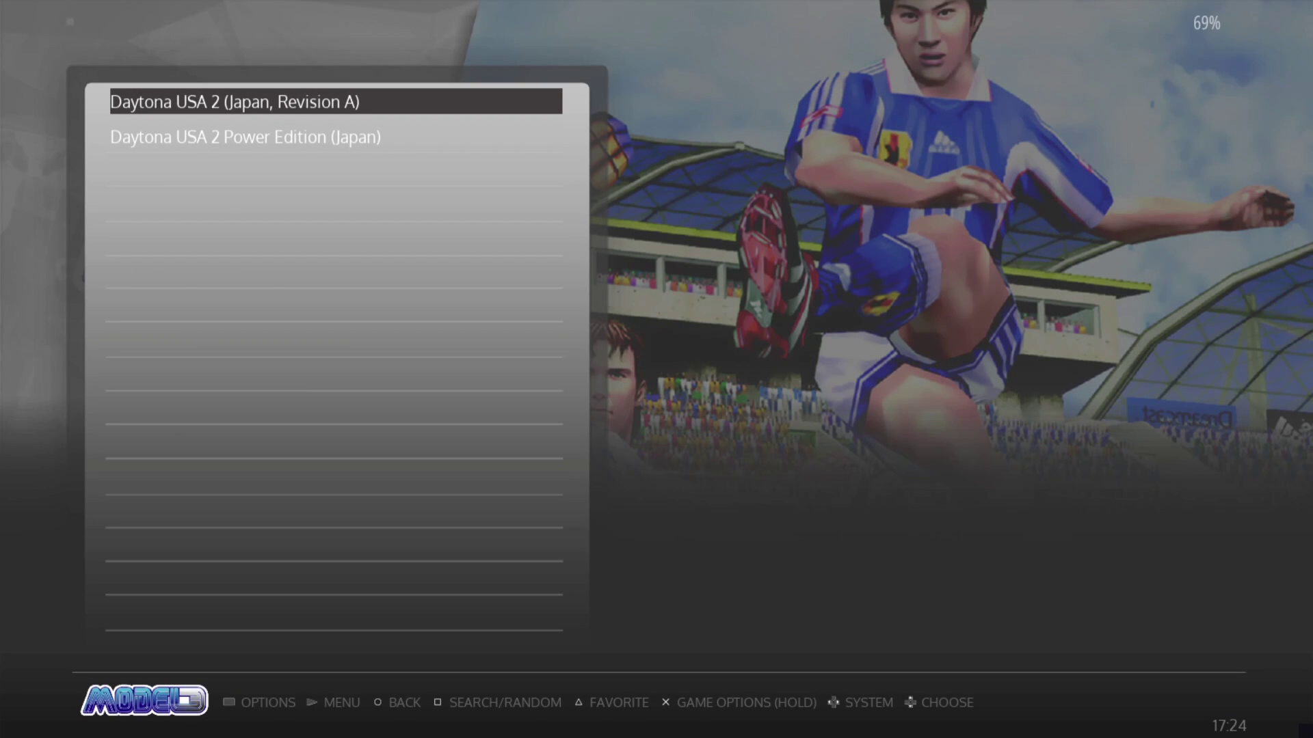
Step: Set the video mode to Auto in the Model 3 system's advanced video options
key(F1)
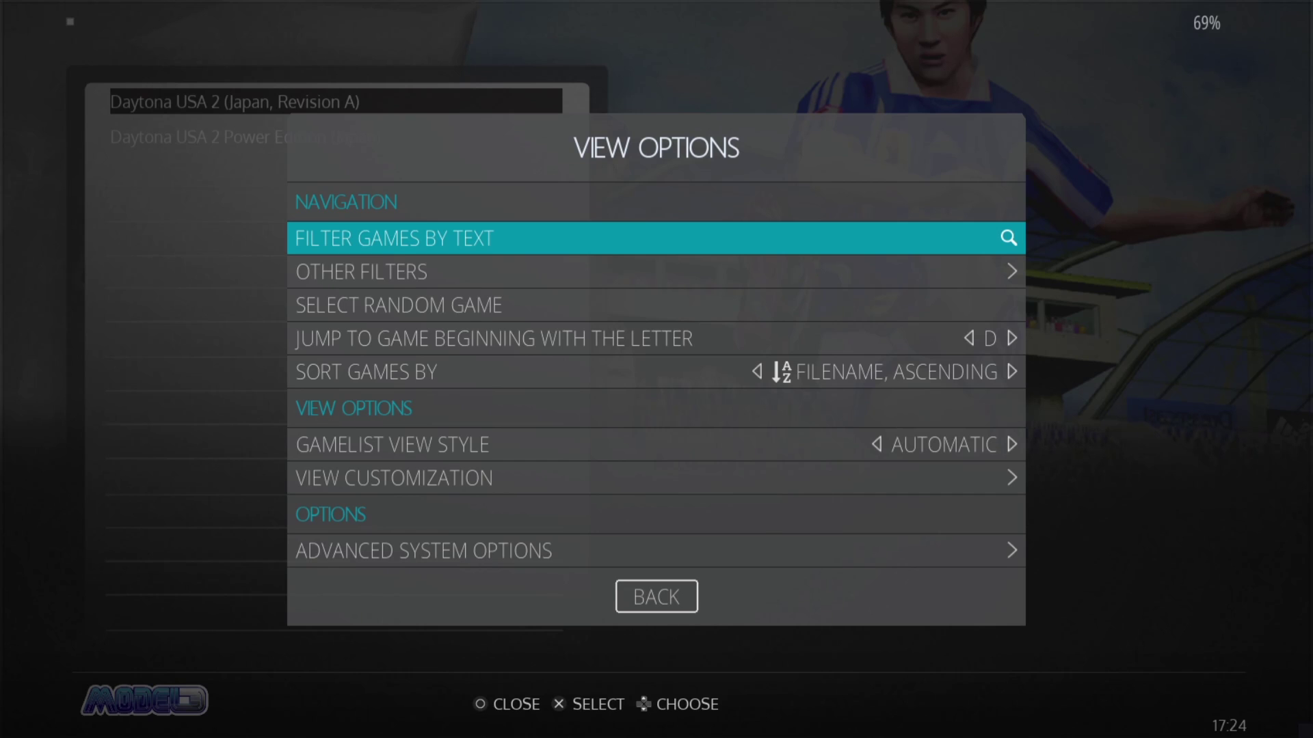
key(Up)
key(Up)
key(Return)
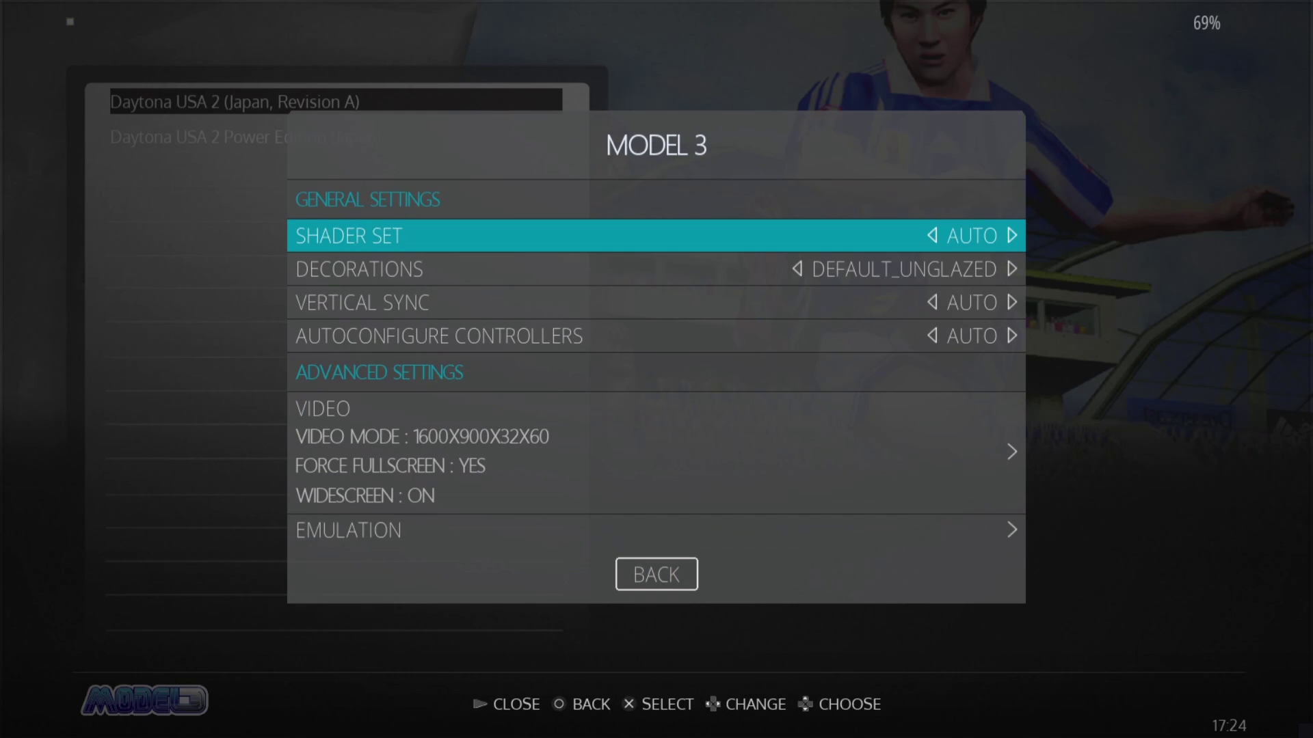
key(Down)
key(Down)
key(Down)
key(Down)
key(Return)
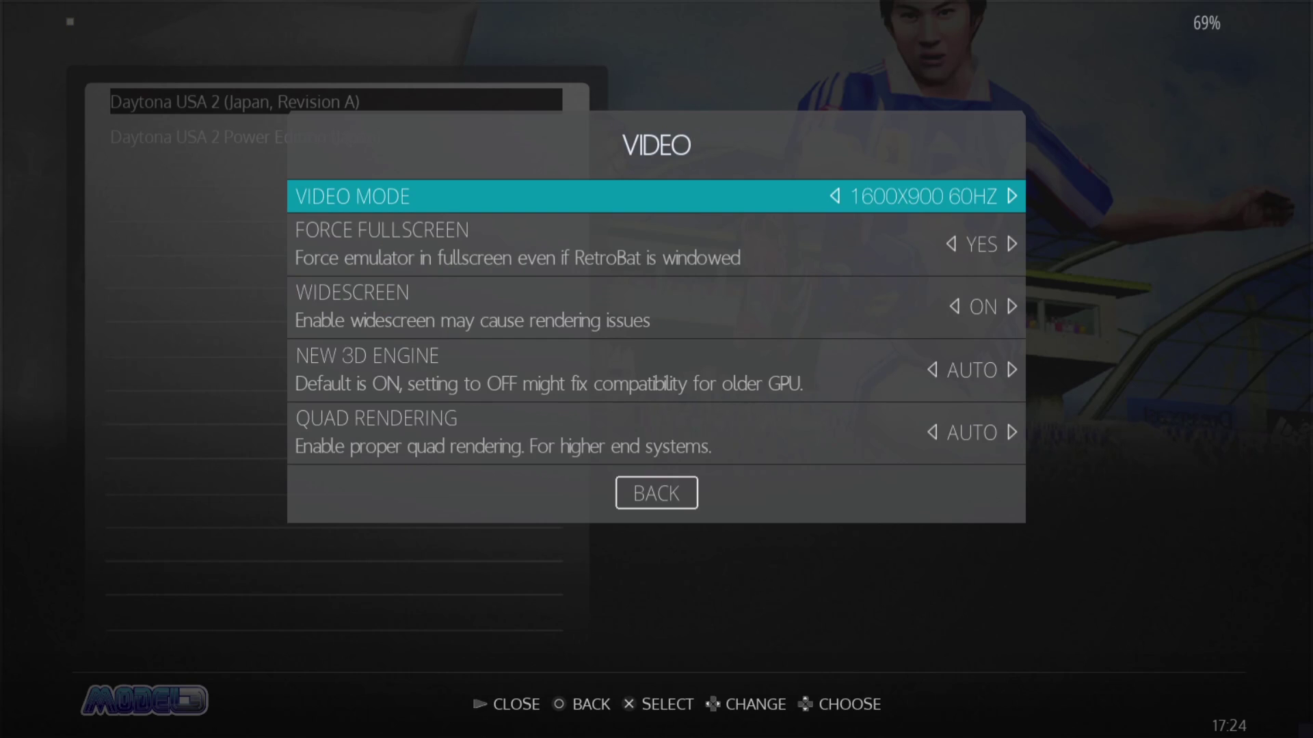
key(Return)
key(Down)
key(Down)
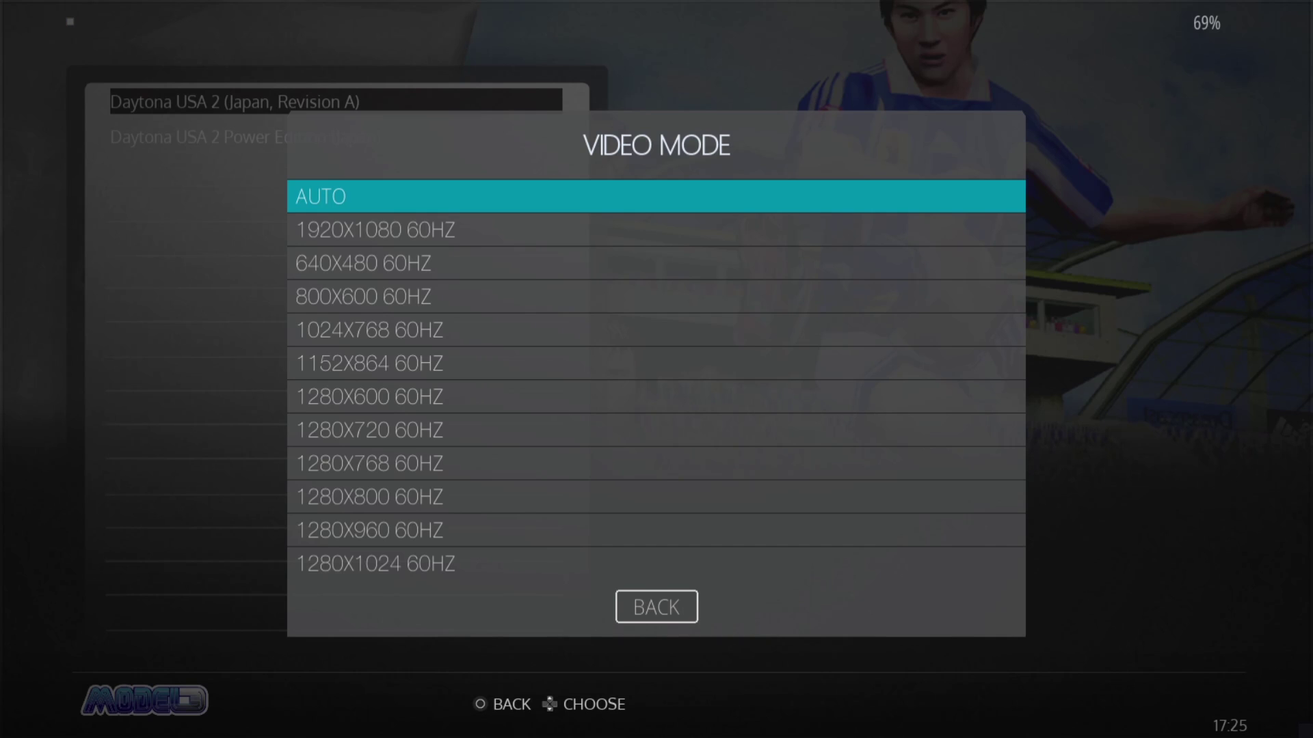
key(Return)
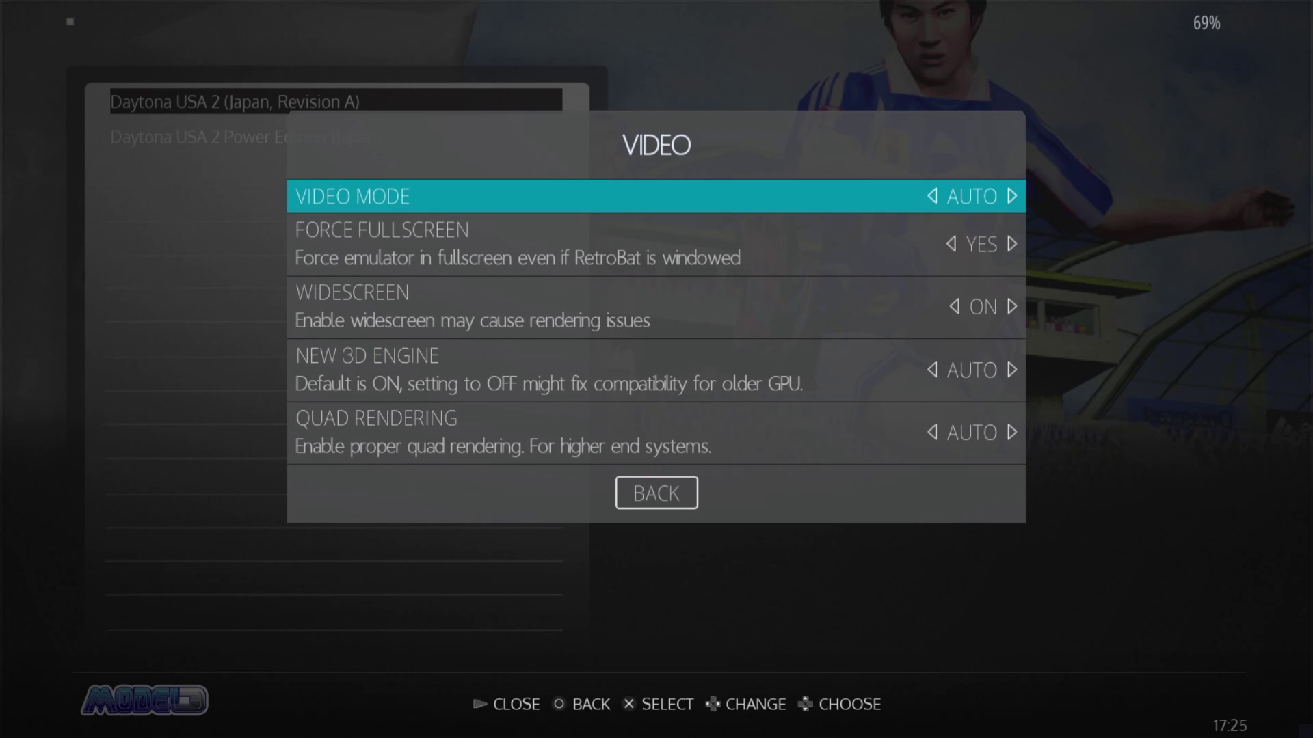
Step: Set Force Fullscreen and Widescreen to Auto in the Model 3 video options
key(Down)
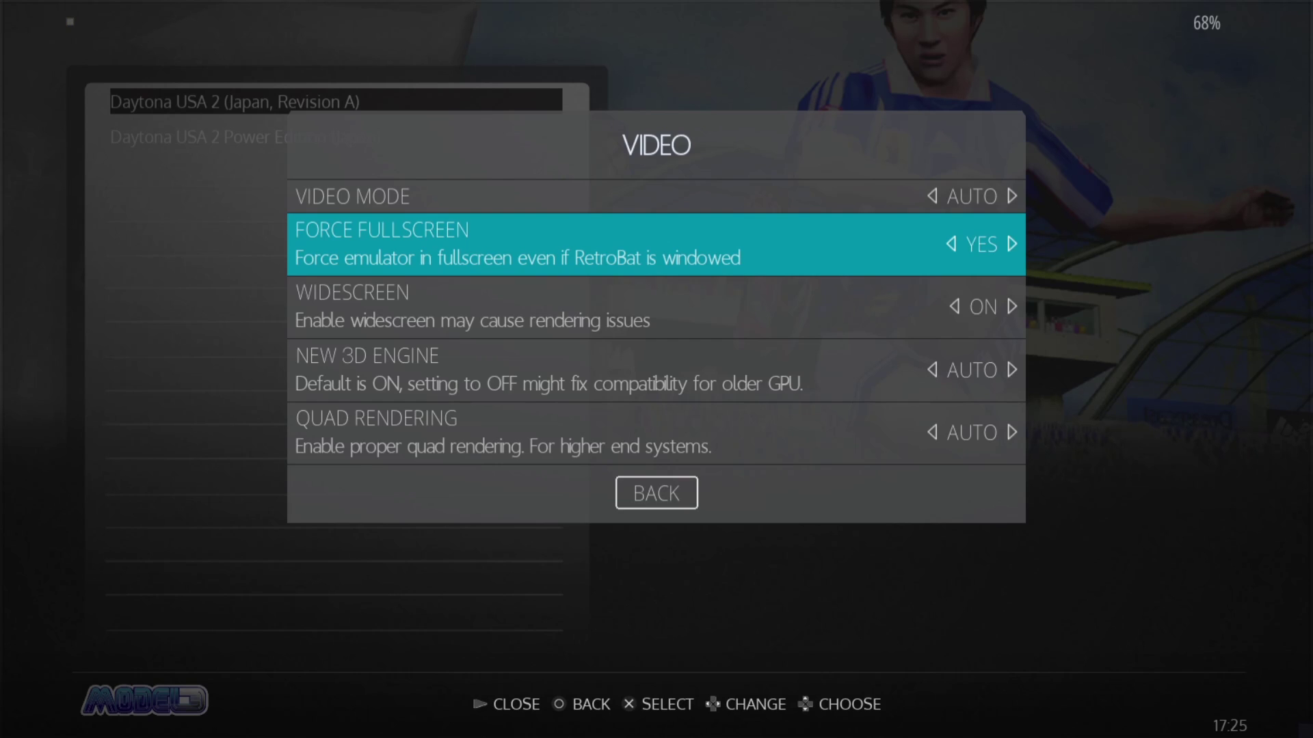
key(Return)
key(Up)
key(Up)
key(Return)
key(Down)
key(Return)
key(Up)
key(Up)
key(Return)
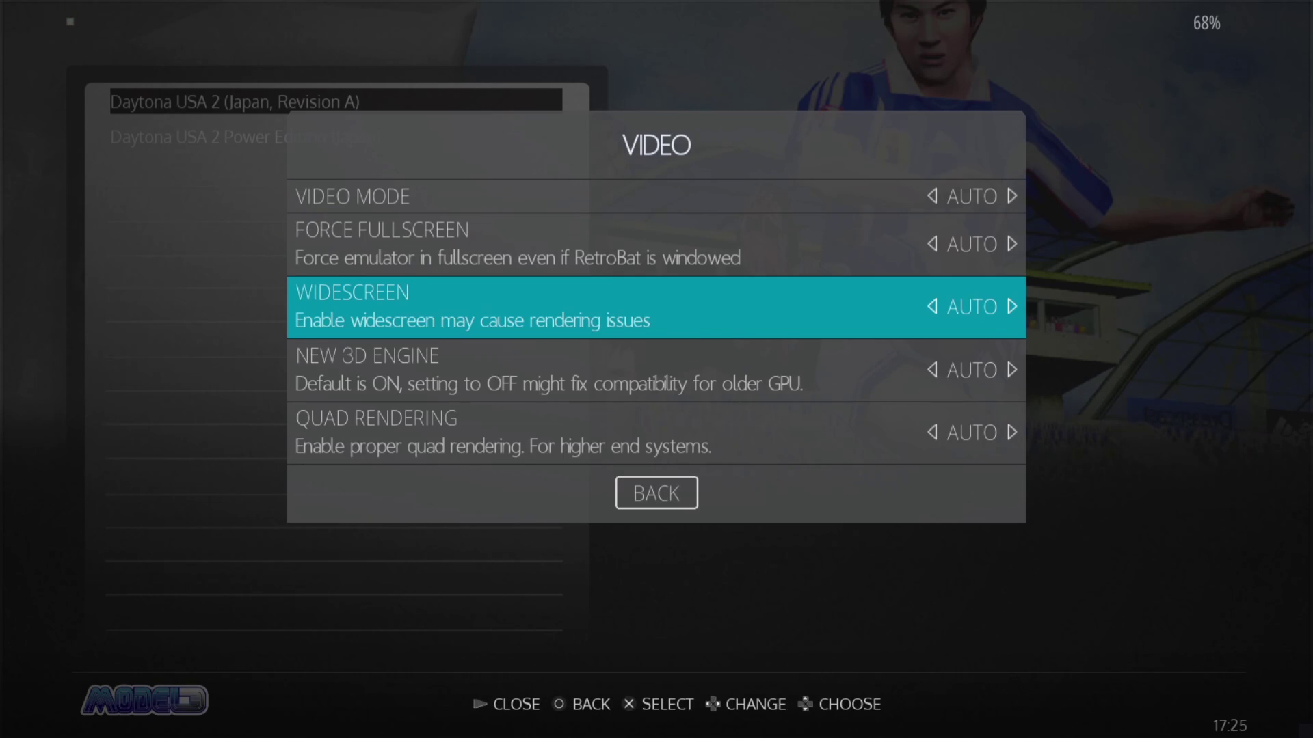
Step: Set the Model 3 input driver to Auto and return to the game list
key(BackSpace)
key(Down)
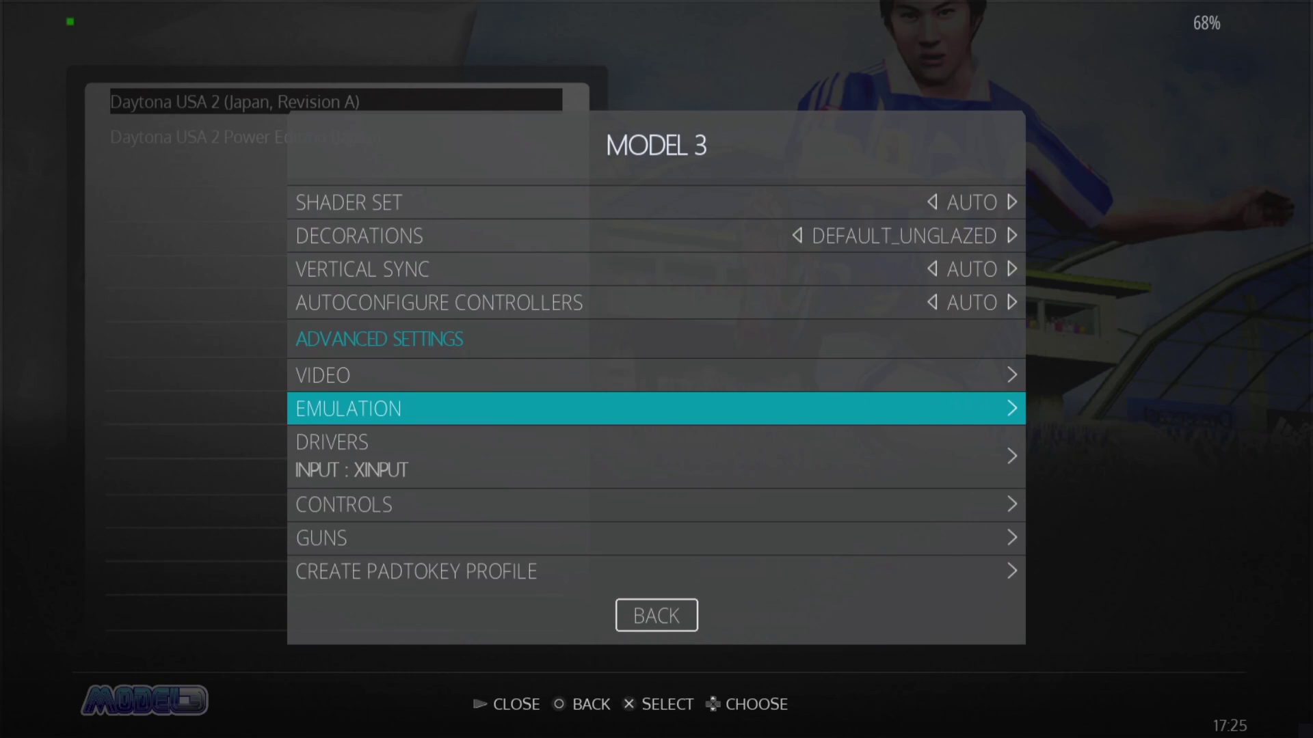
key(Down)
key(Return)
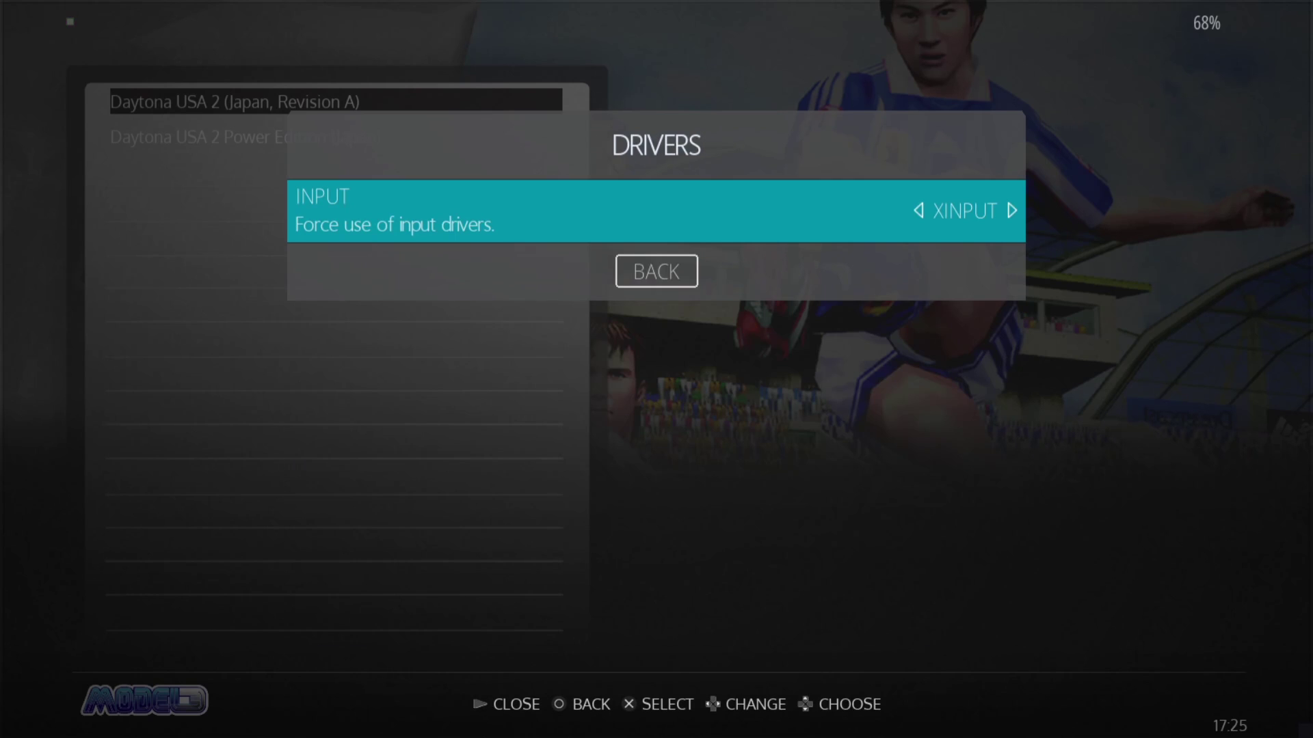
key(Return)
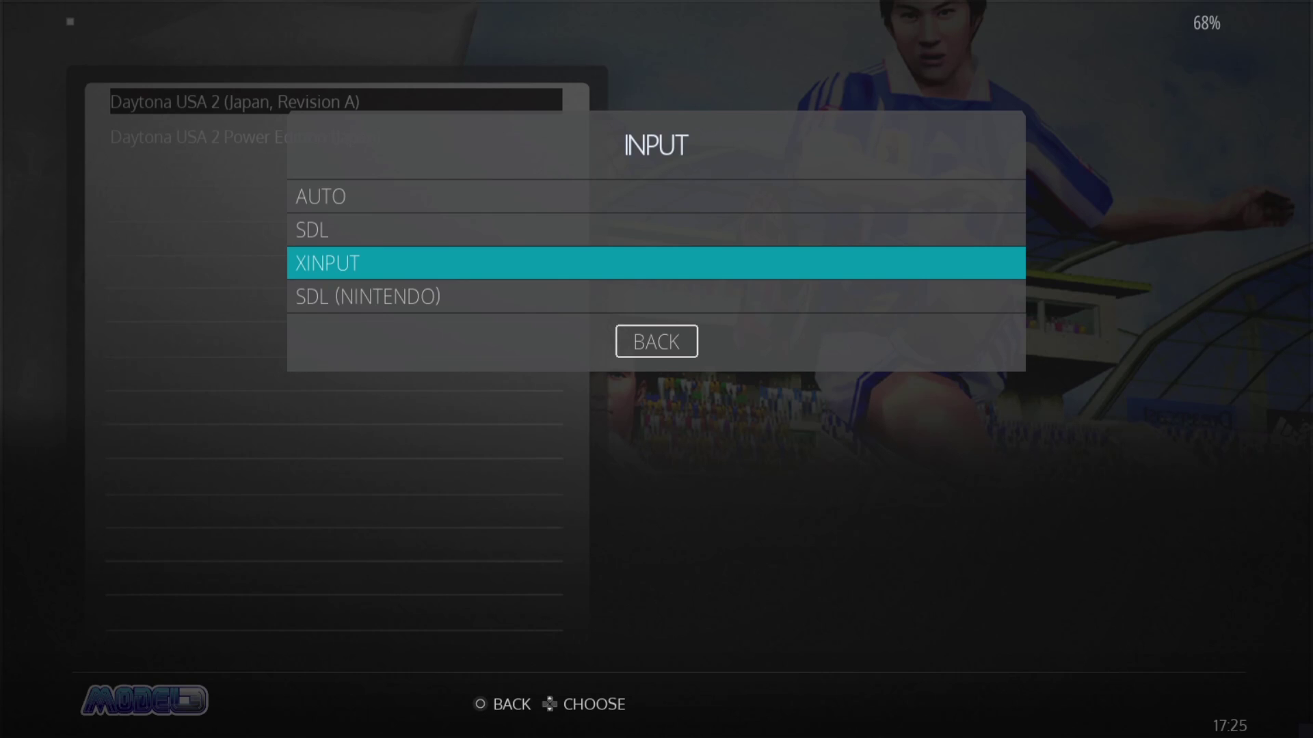
key(Up)
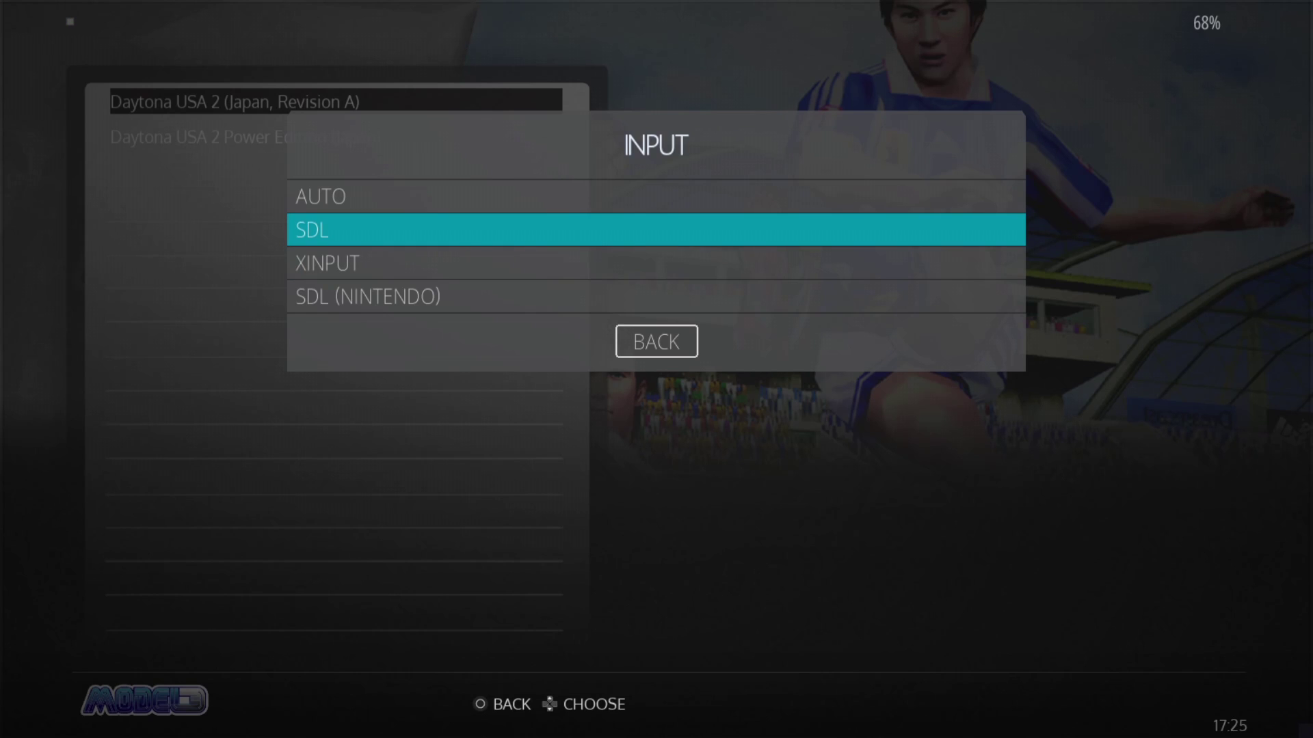
key(Down)
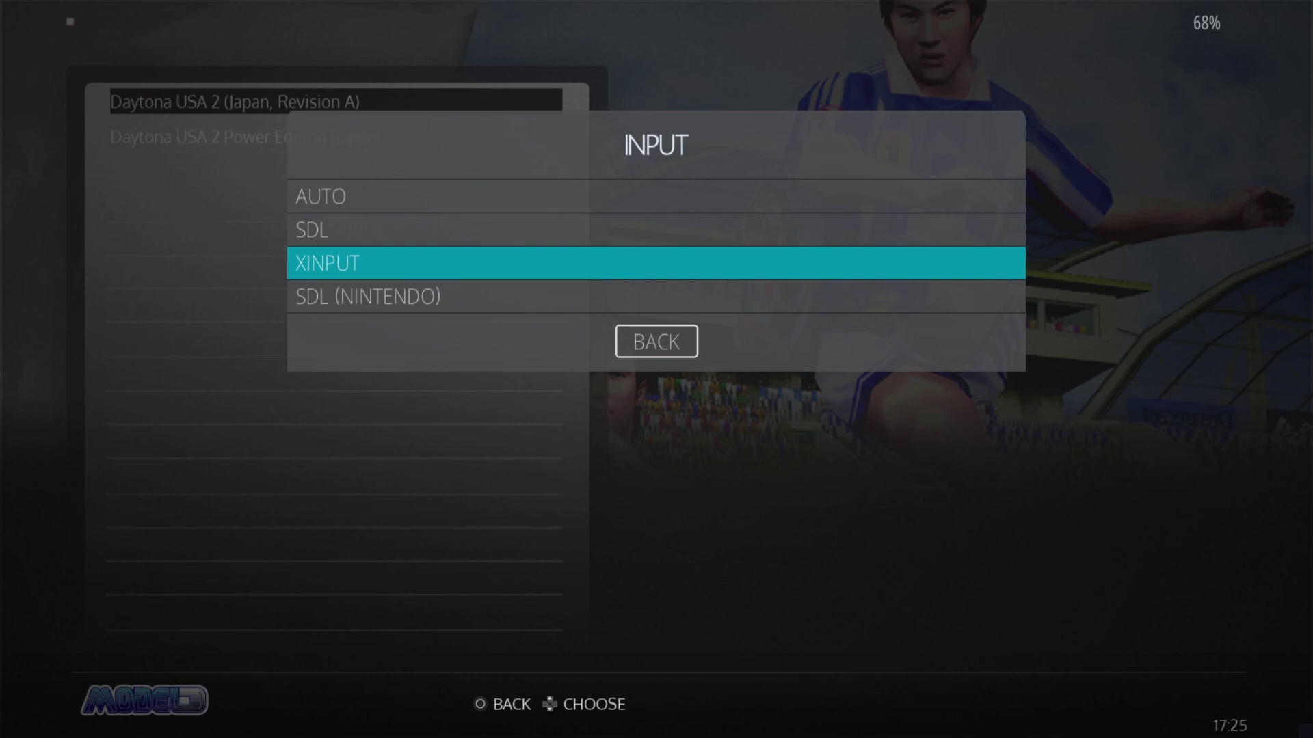
key(Up)
key(Up)
key(Return)
key(BackSpace)
key(BackSpace)
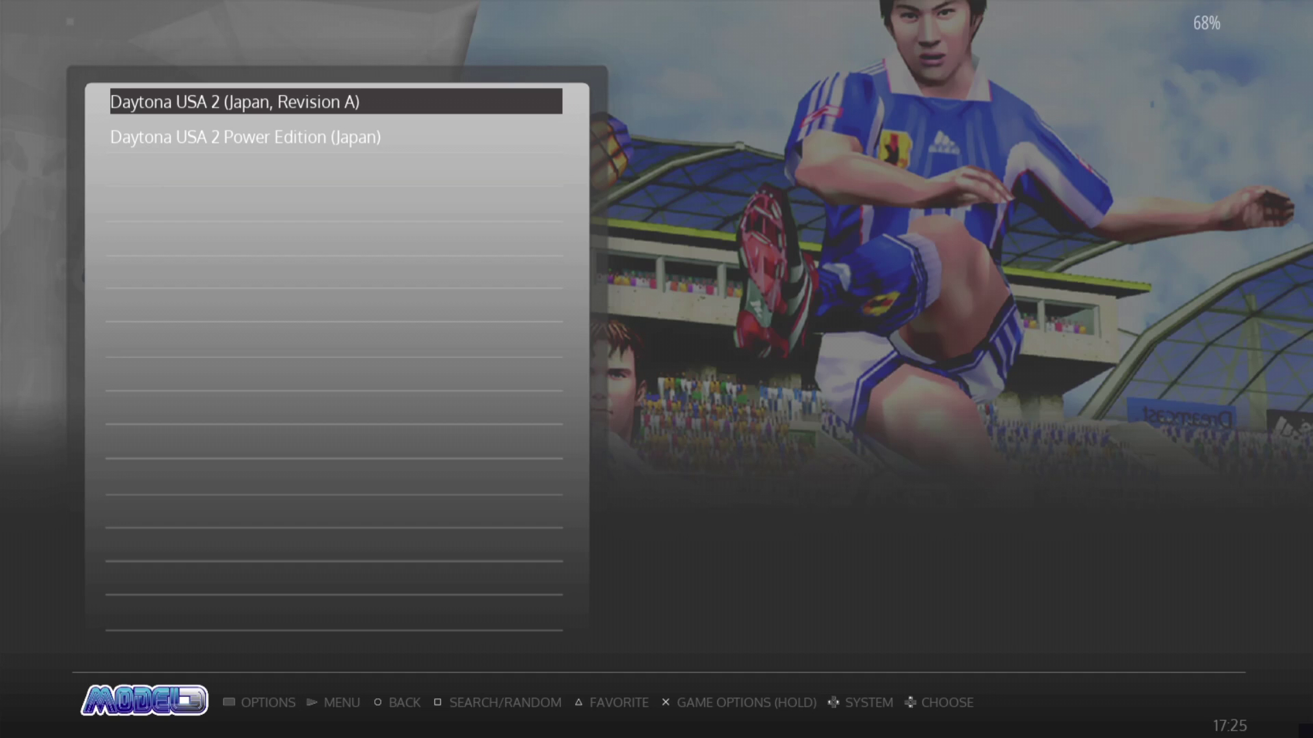
Step: Quit RetroBat from its main menu to return to the Windows desktop
key(Escape)
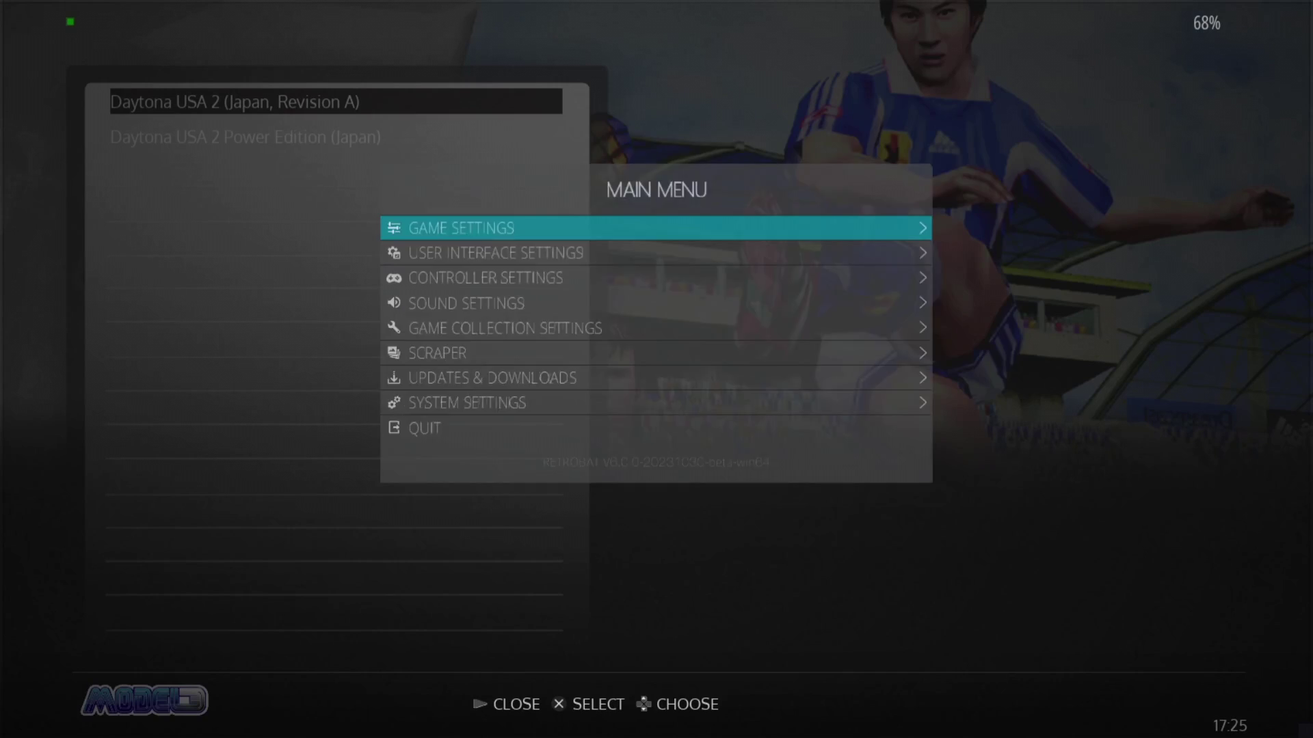
key(Up)
key(Return)
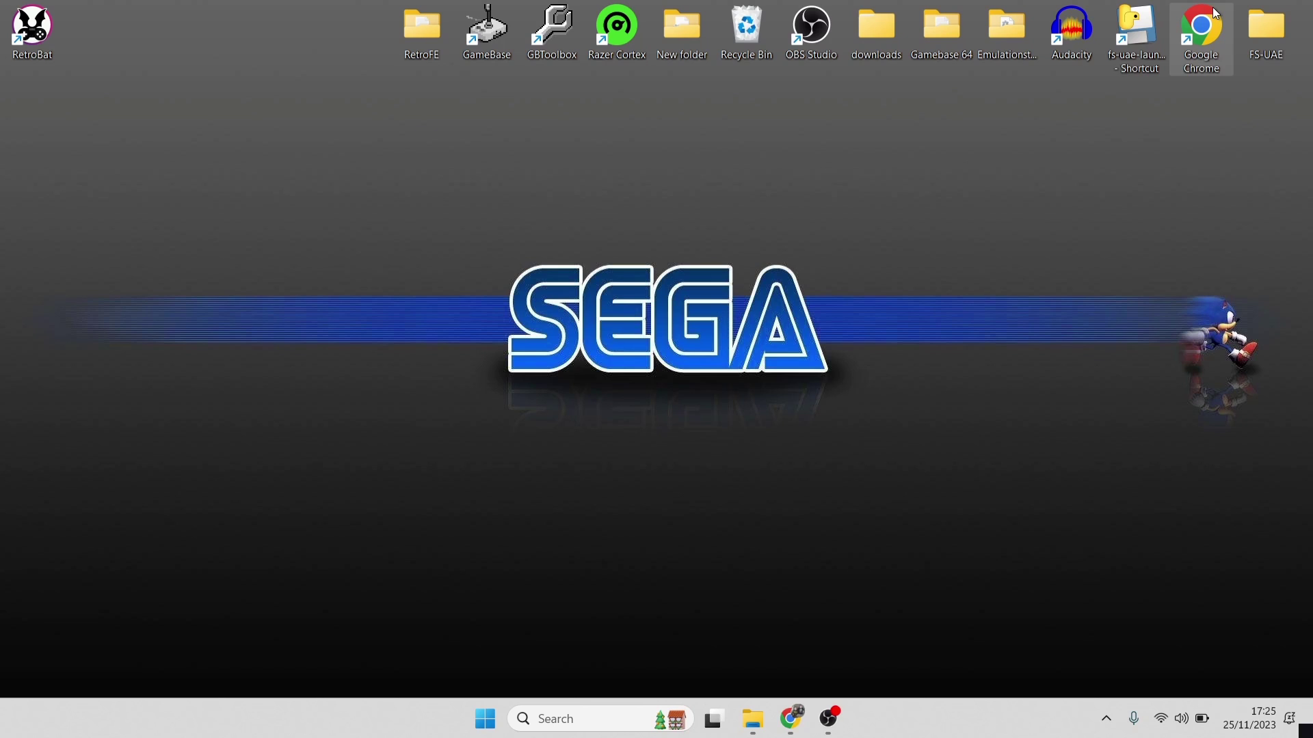
Step: Open the Windows display settings and check the scale and display resolution
right_click(549, 212)
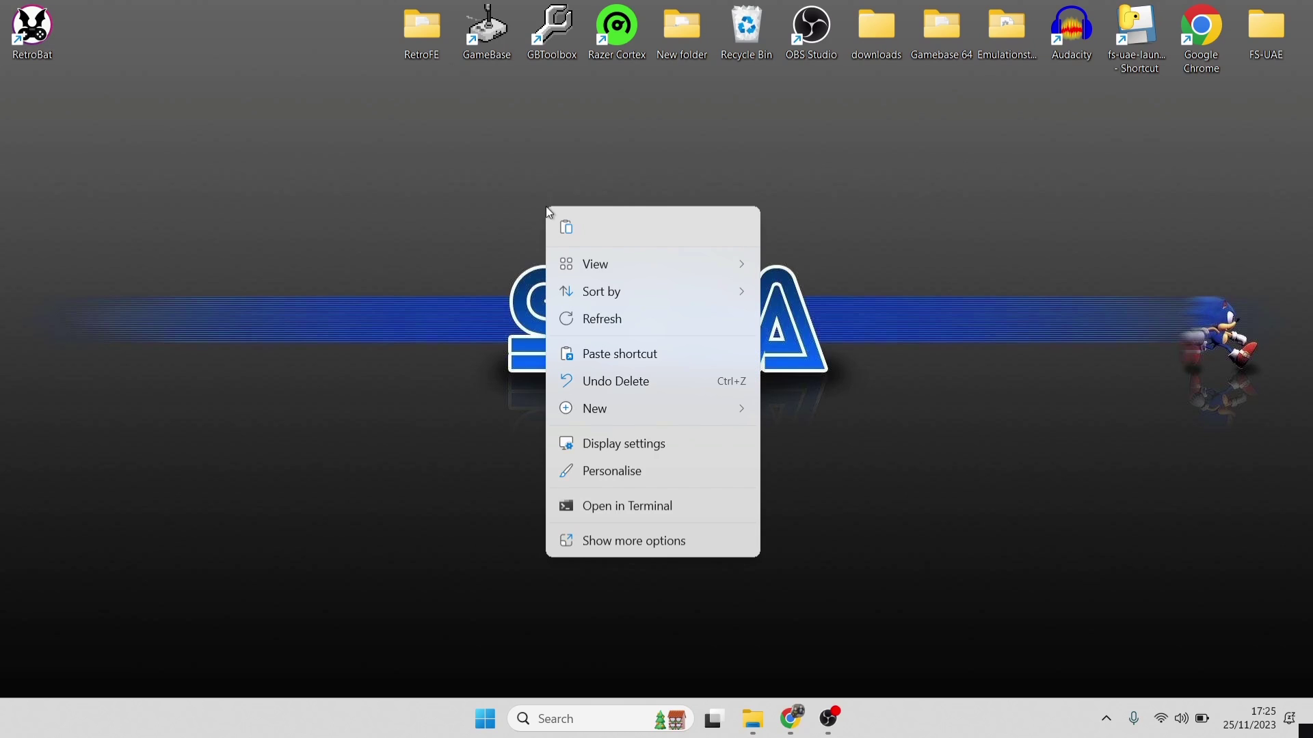
click(709, 452)
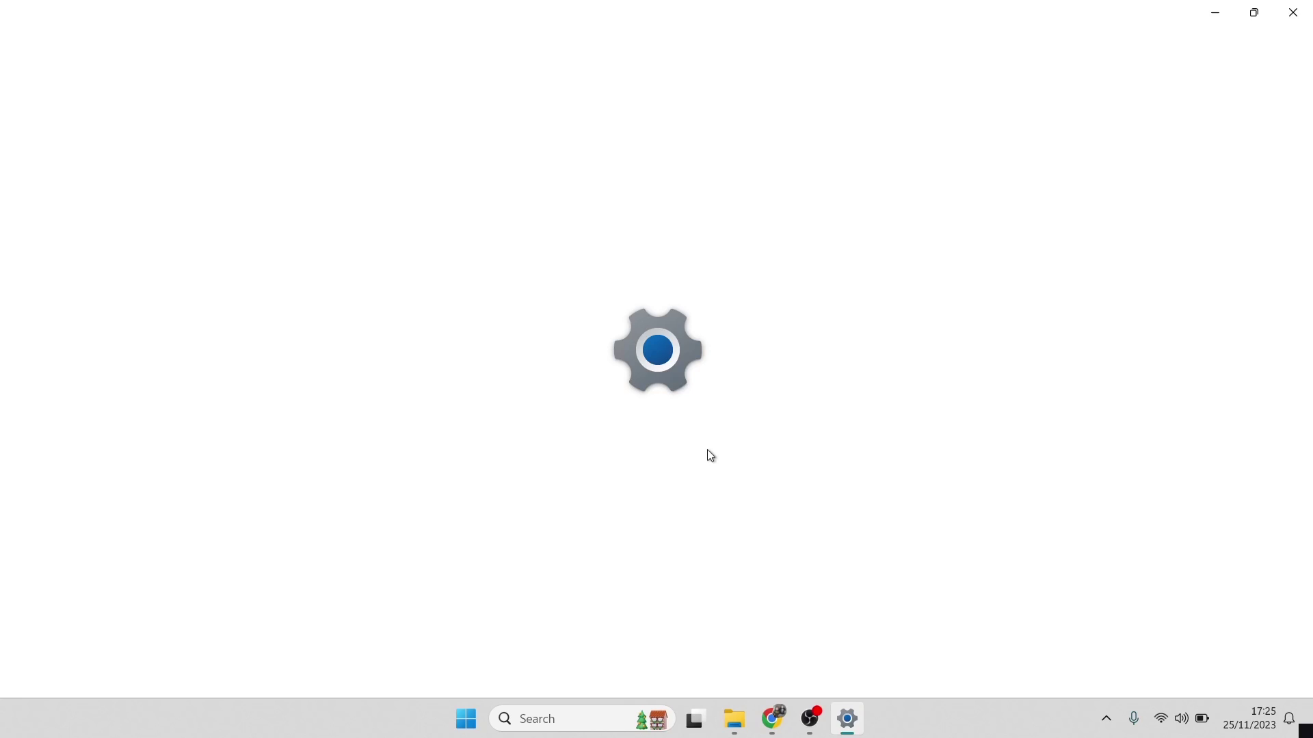
scroll(1018, 465, down, 2)
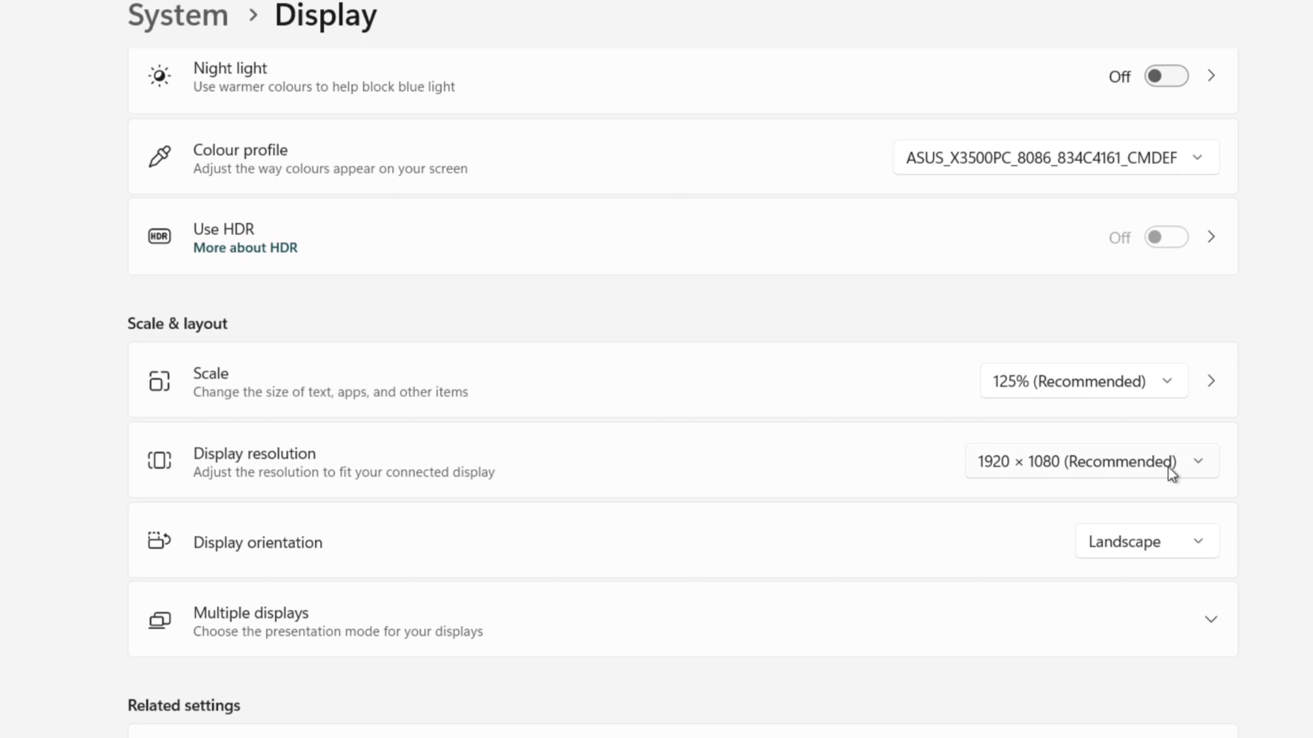
Step: Review the available Windows display resolutions, keeping the recommended 1920 × 1080
click(1186, 464)
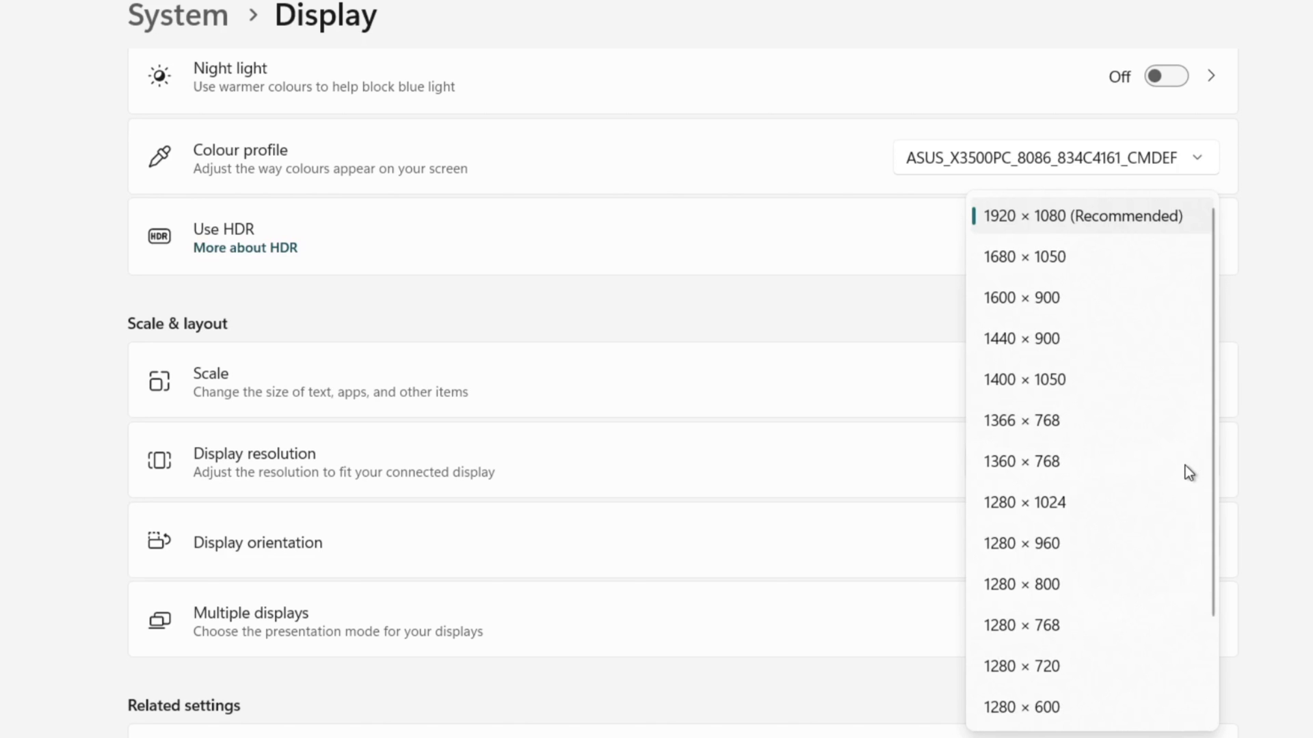
click(1306, 349)
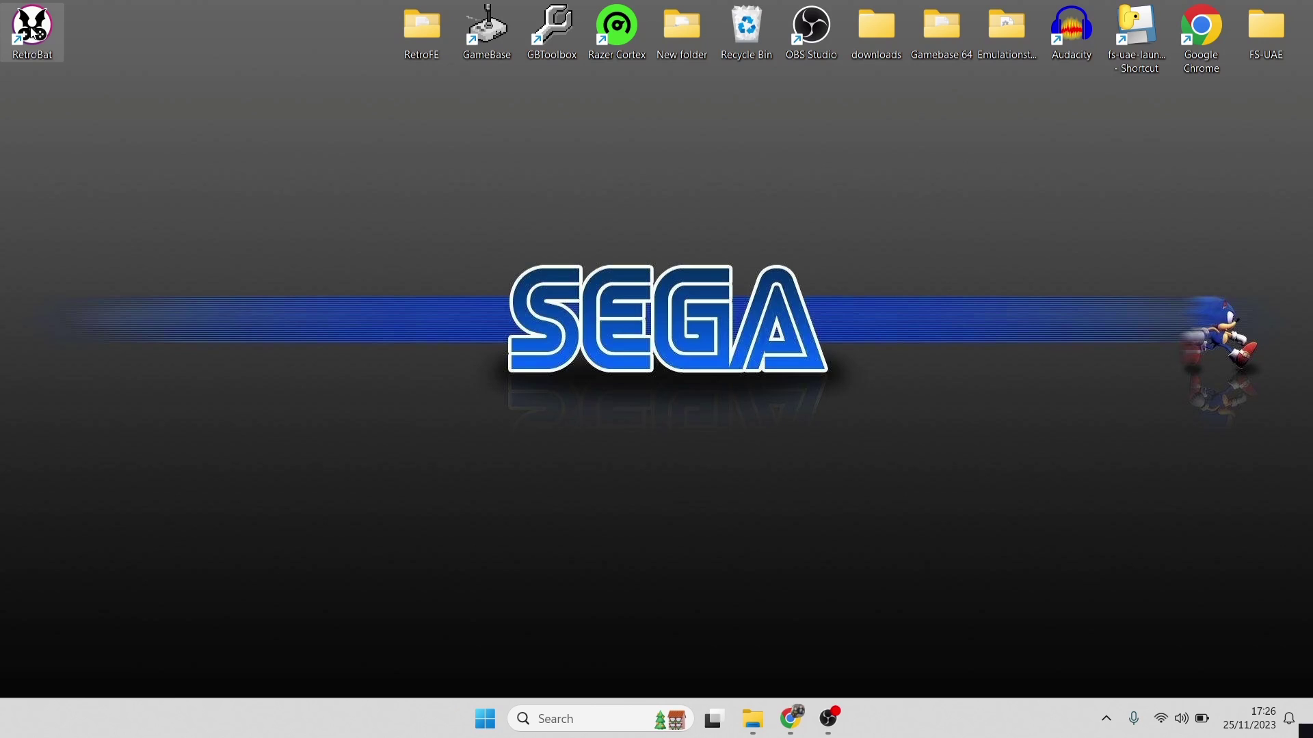
Step: Open the RetroBat installation folder from its desktop shortcut and browse to the emulators\supermodel folder
right_click(34, 32)
click(144, 167)
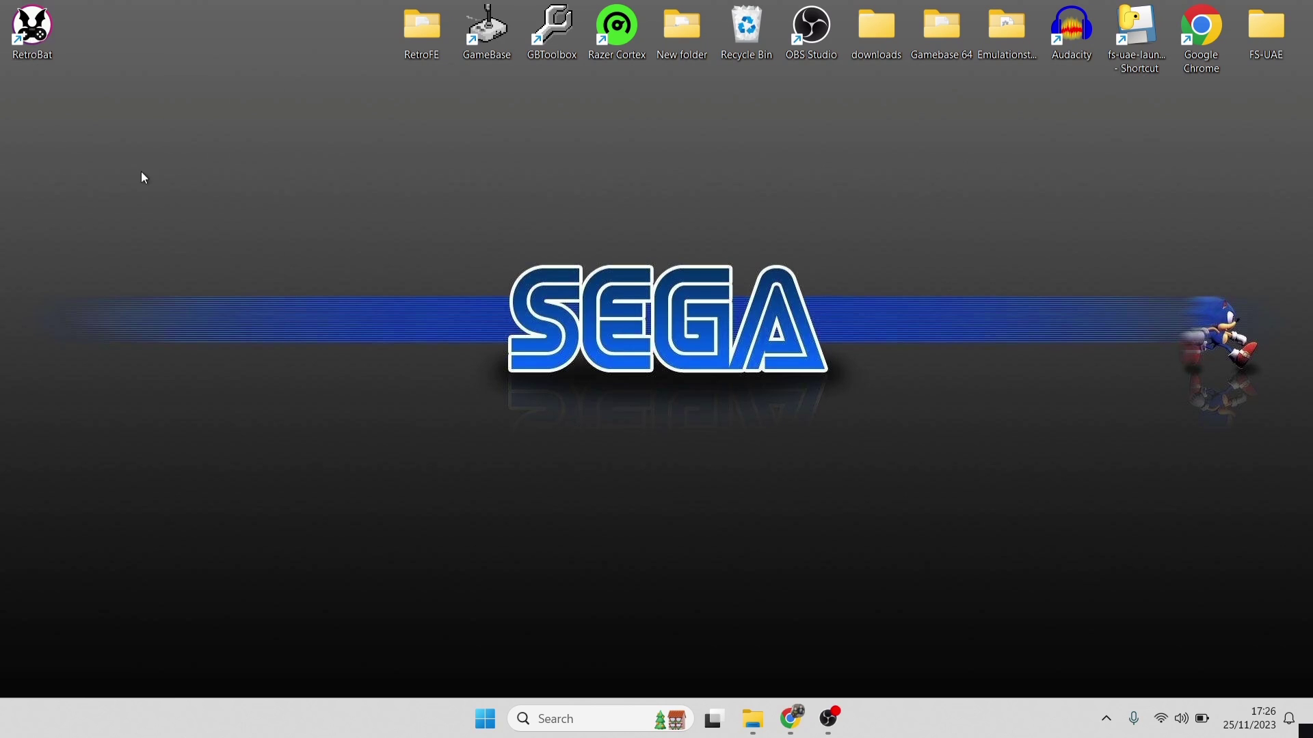
double_click(759, 210)
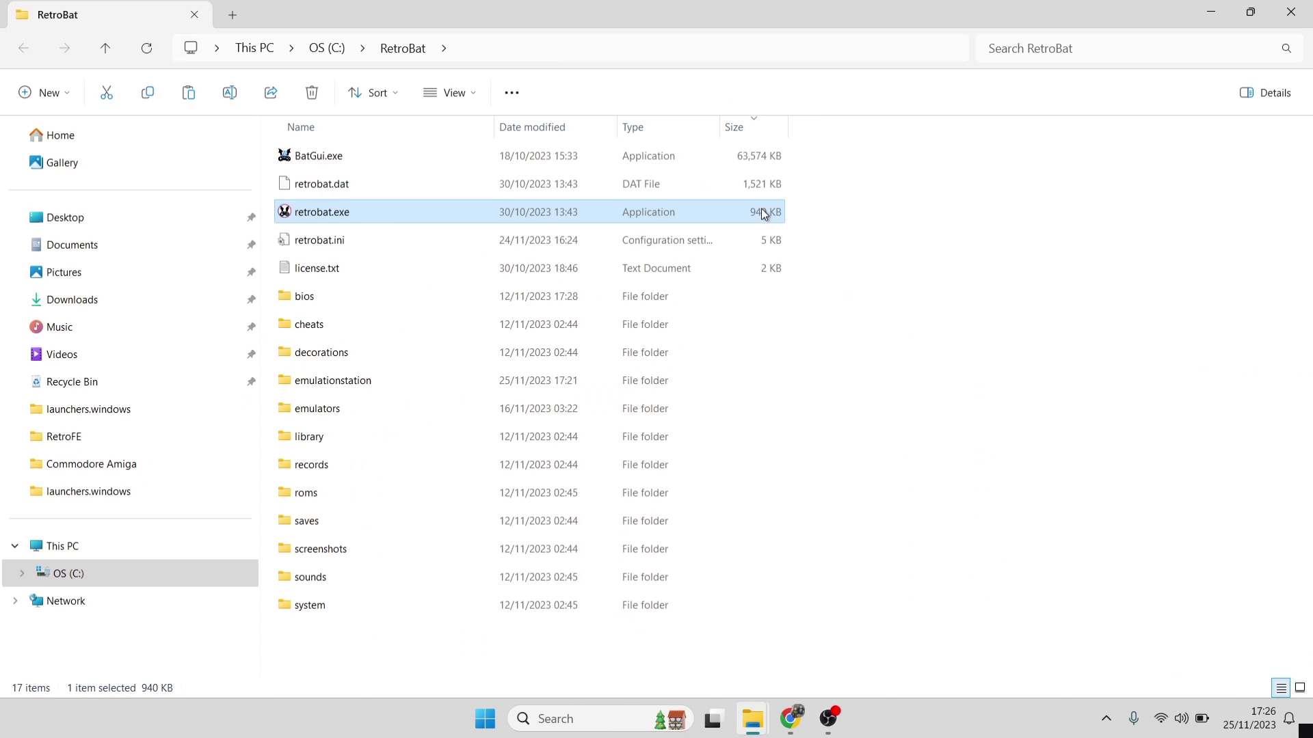
click(472, 414)
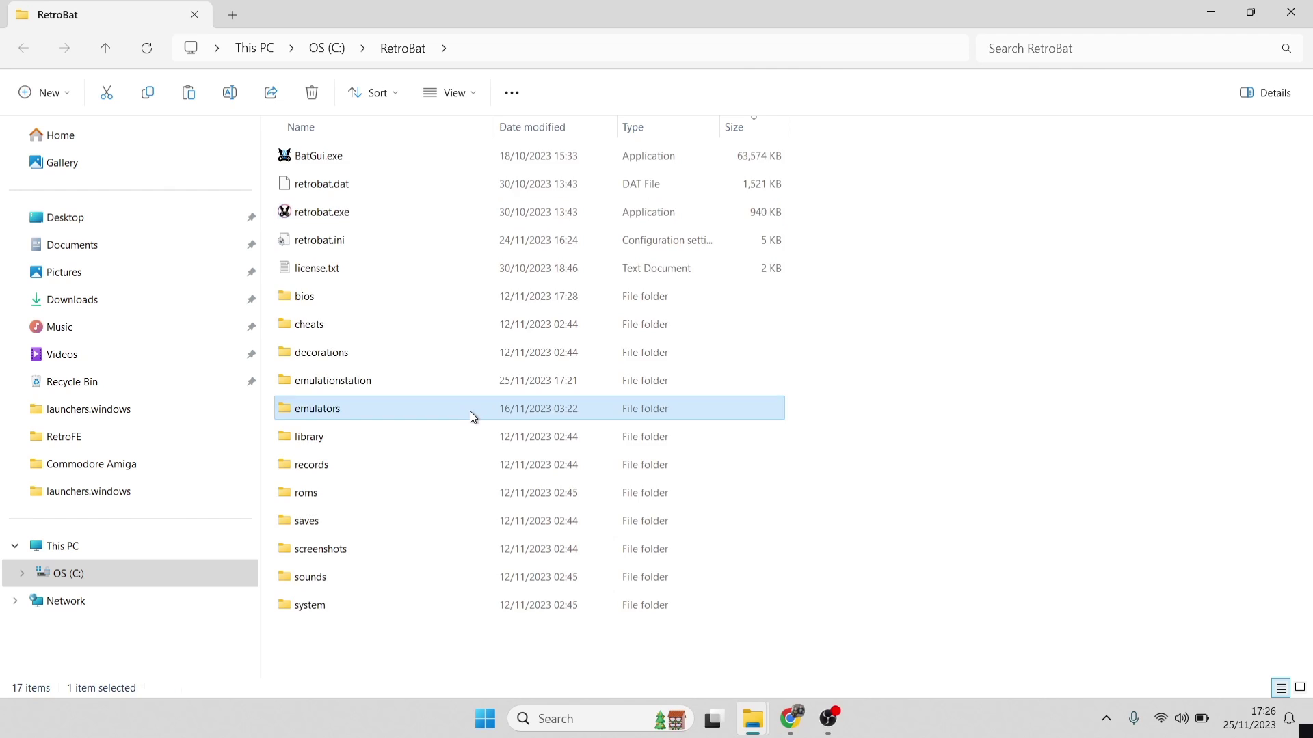
double_click(470, 412)
drag(1309, 247, 1310, 559)
double_click(507, 555)
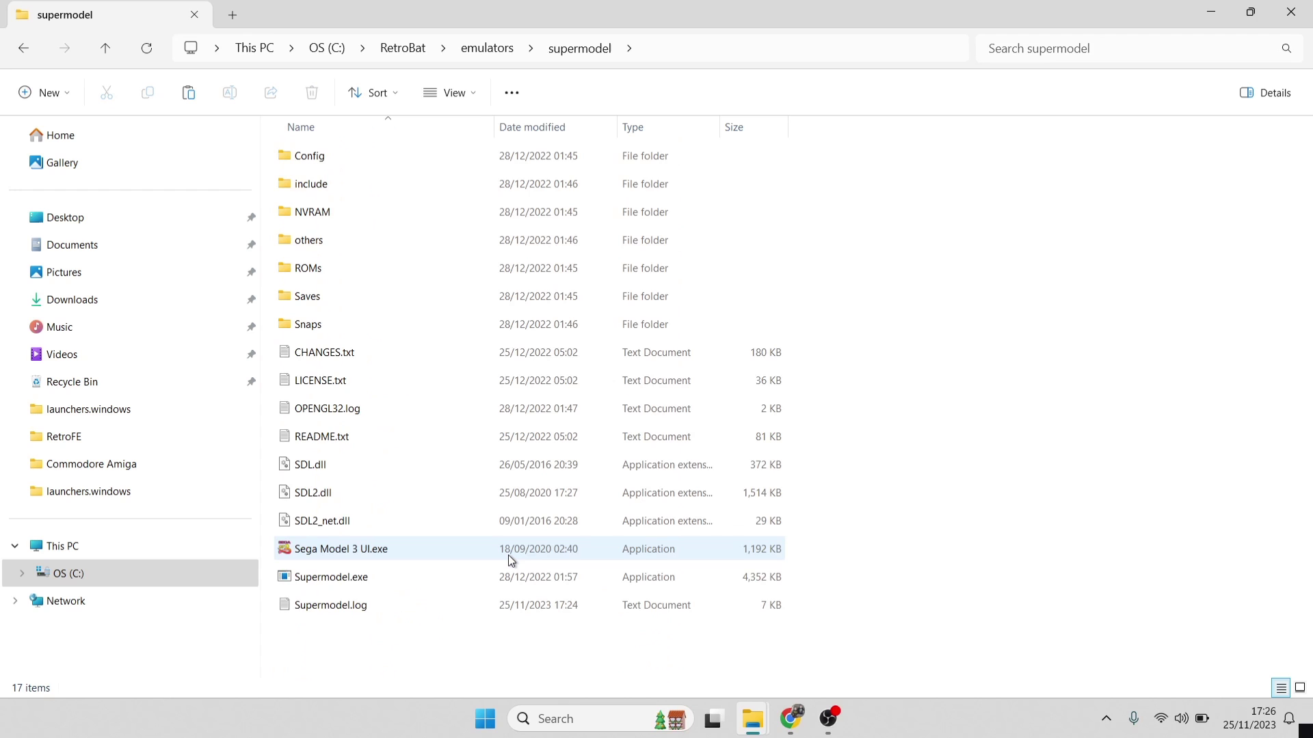
Step: Launch Sega Model 3 UI.exe from the supermodel folder and set its video resolution to 1920x1200
double_click(392, 549)
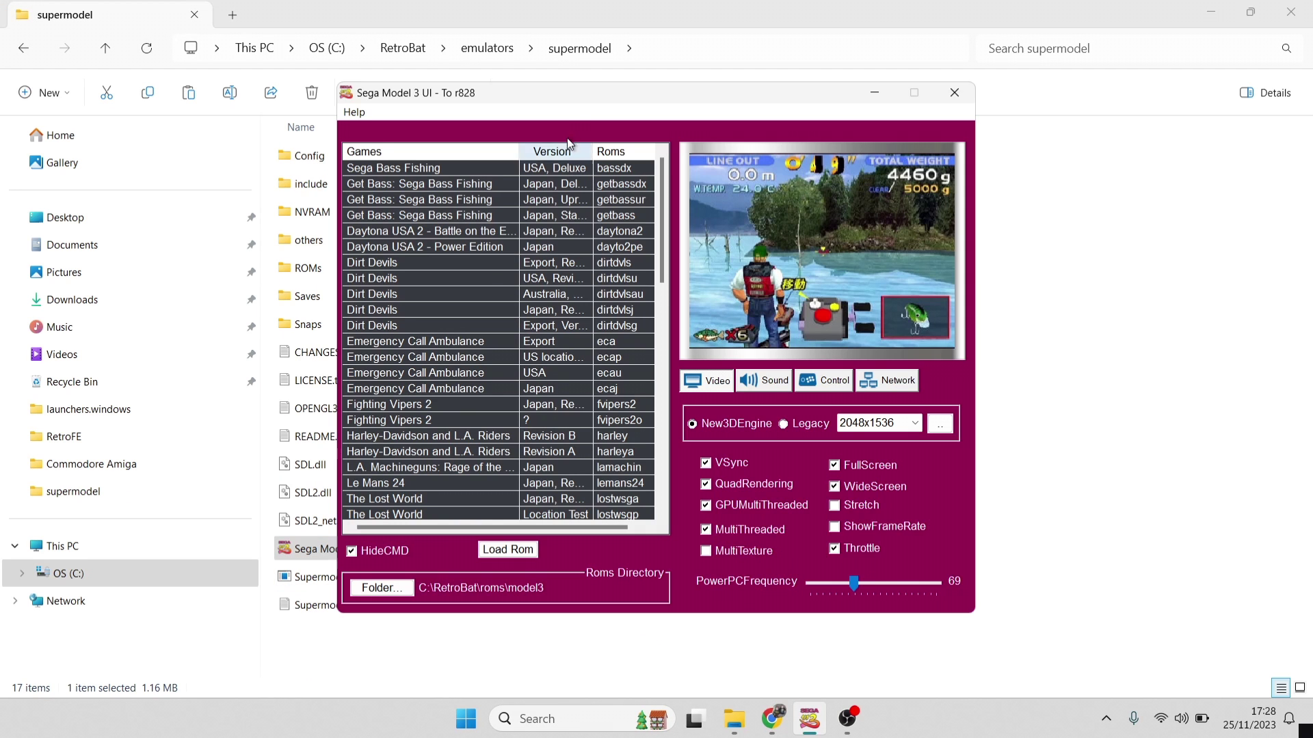
drag(572, 92, 740, 93)
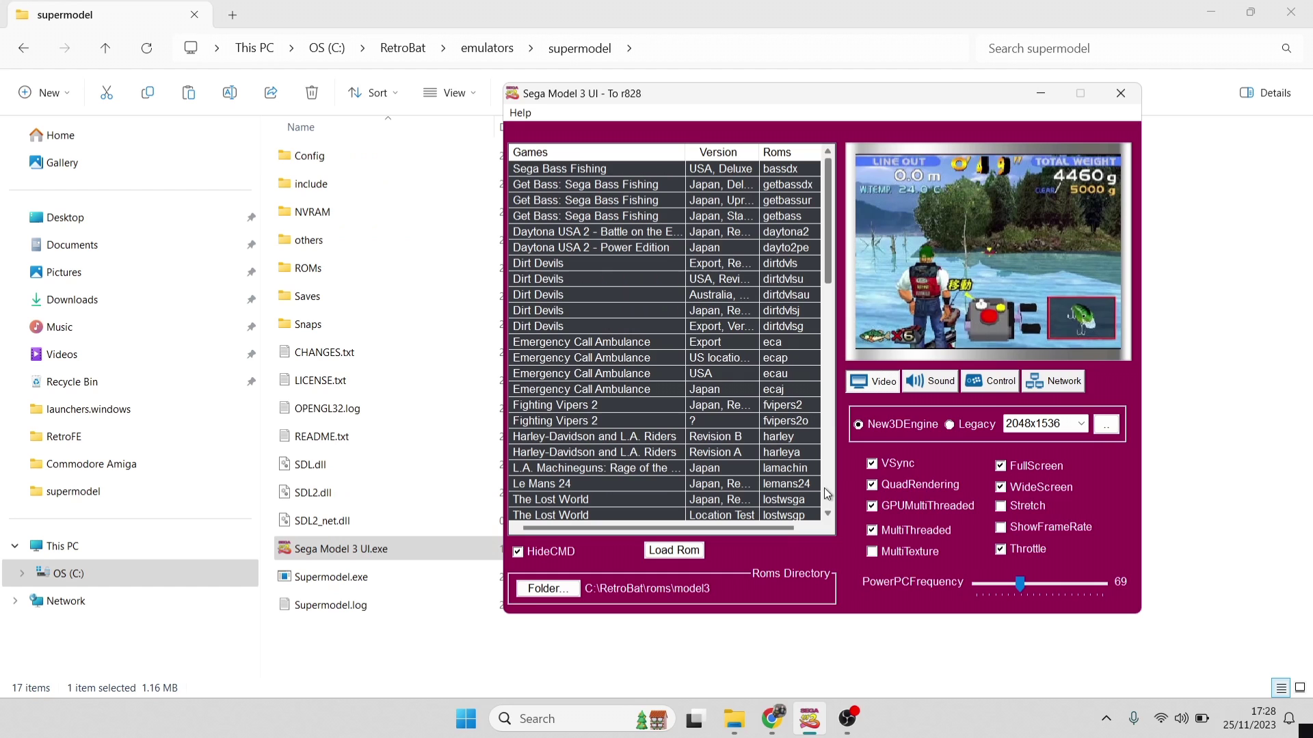
click(1051, 431)
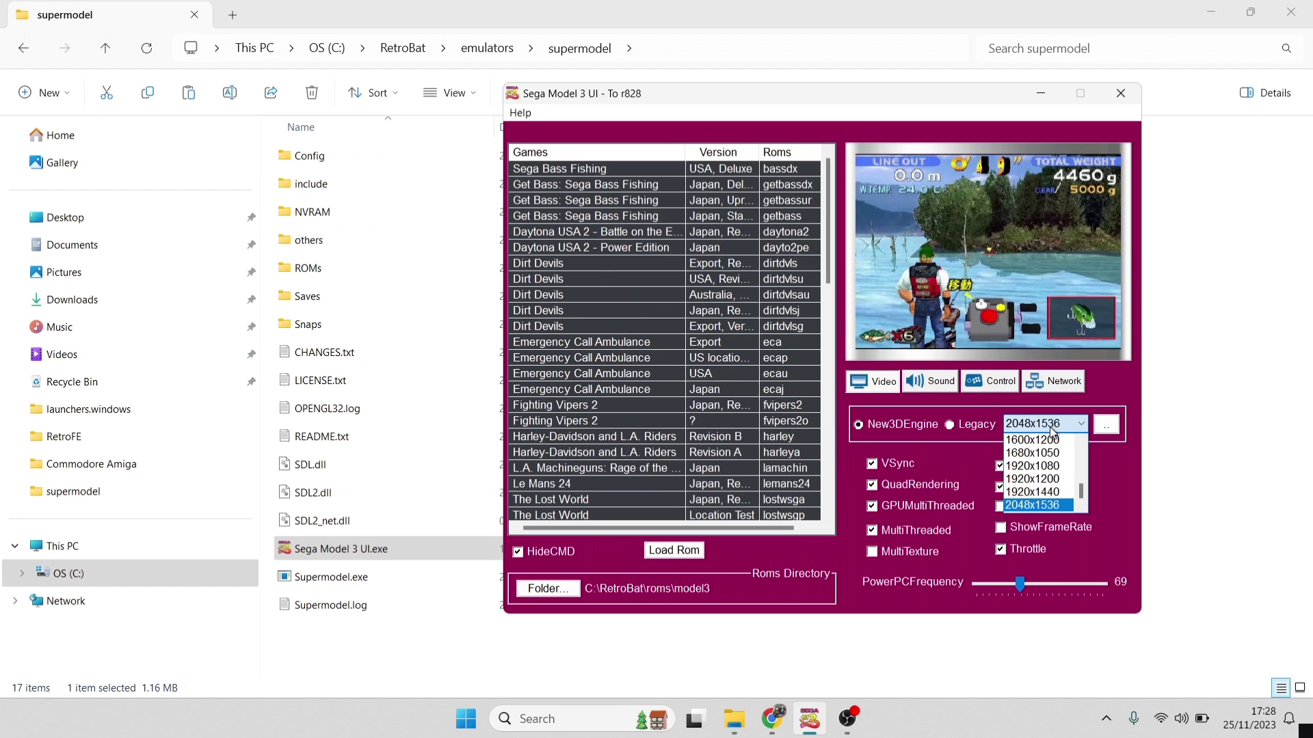
click(1066, 479)
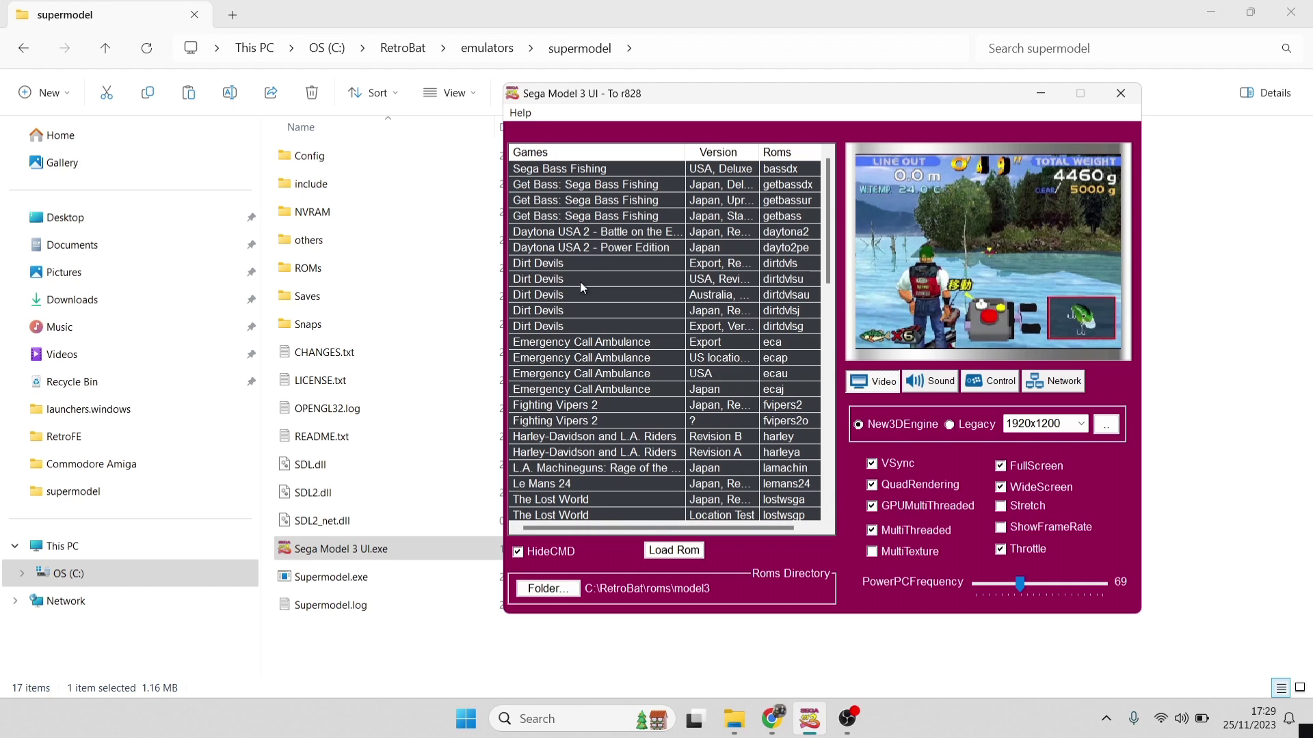
Step: Test-run the daytona2 ROM of Daytona USA 2 from the games list and exit the game
double_click(586, 237)
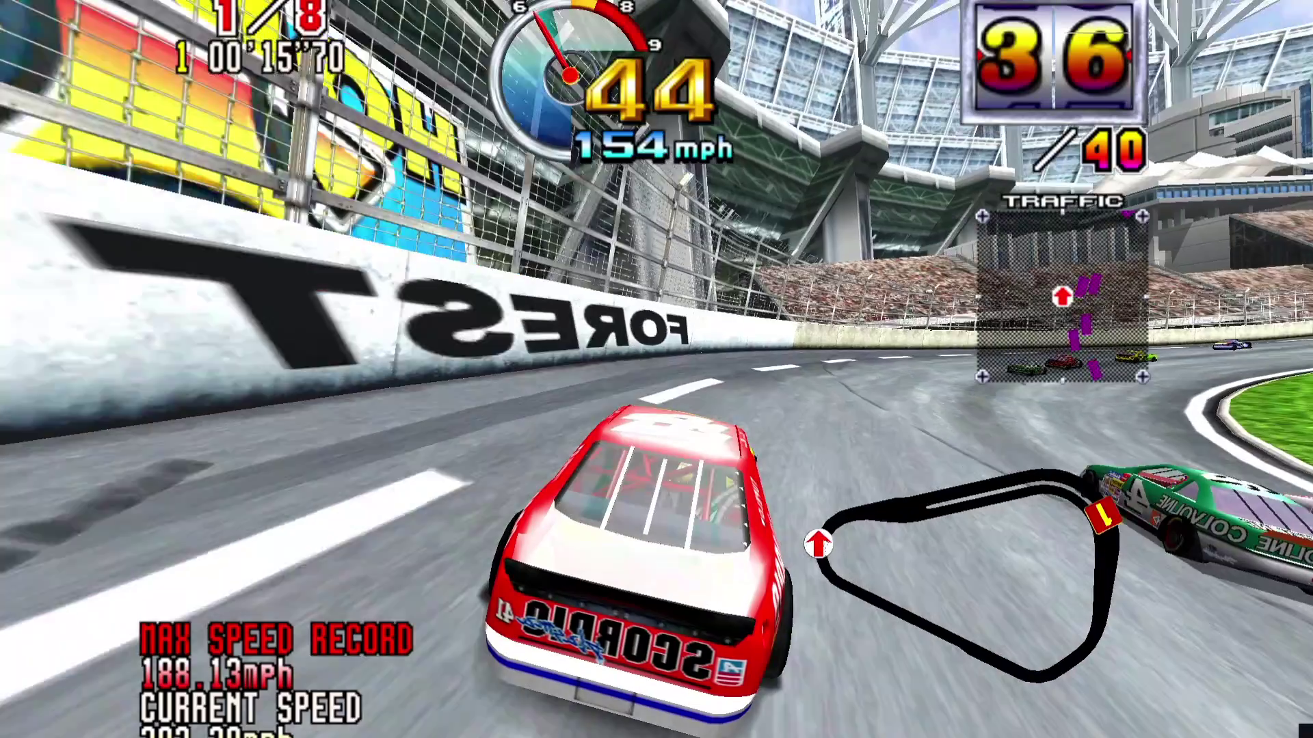
key(Escape)
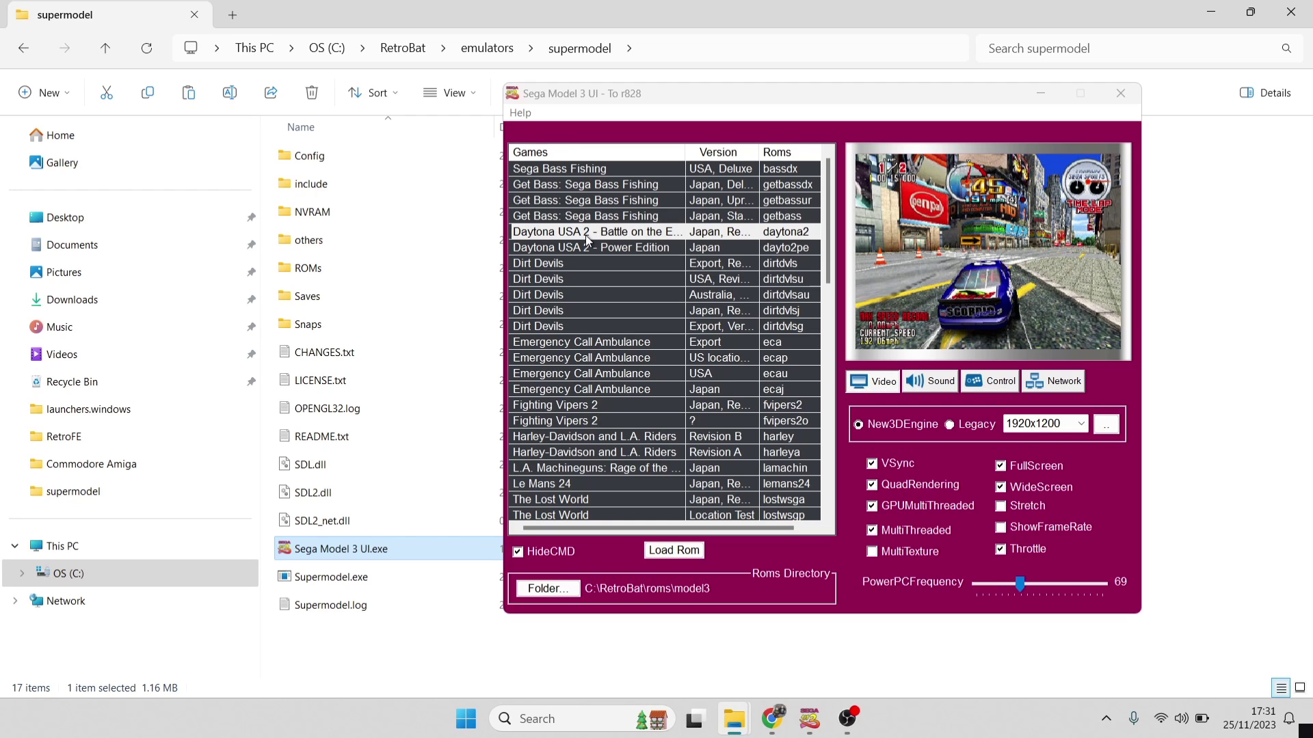
Step: Close the supermodel folder window and the Sega Model 3 UI to return to the desktop
click(1307, 9)
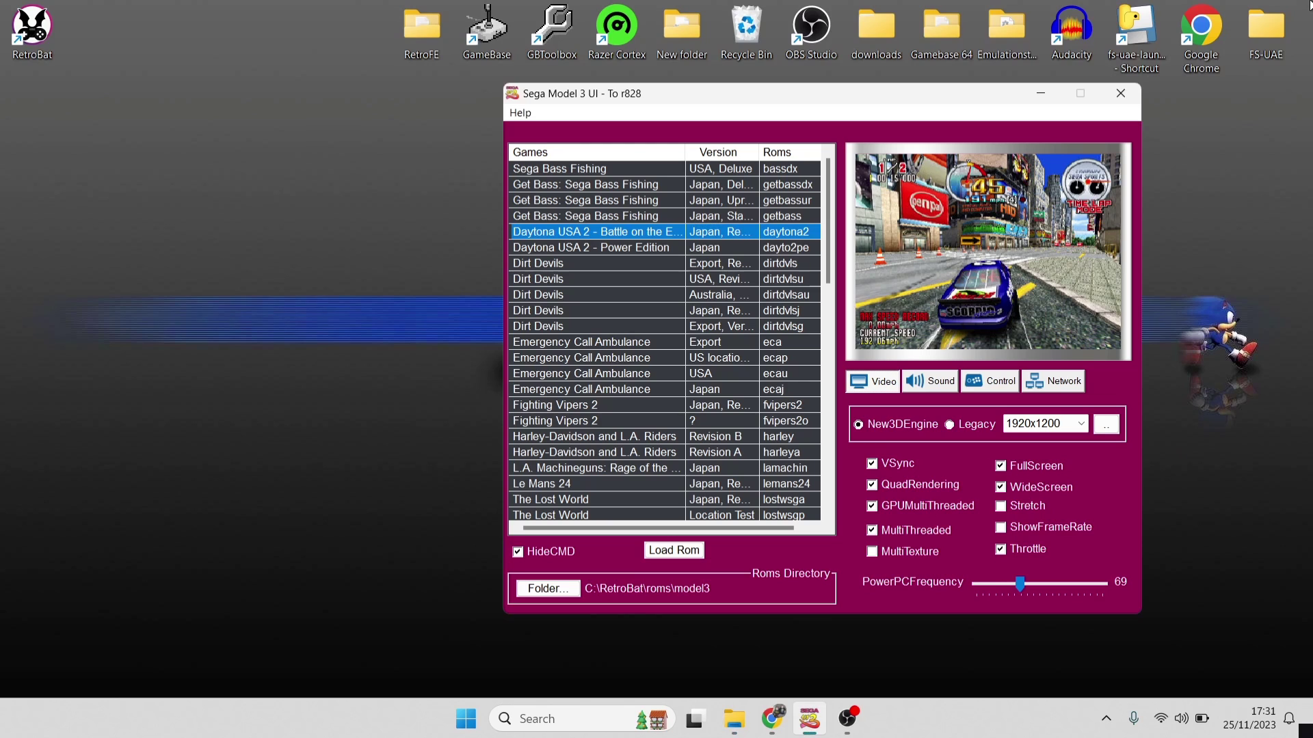
drag(819, 88, 950, 86)
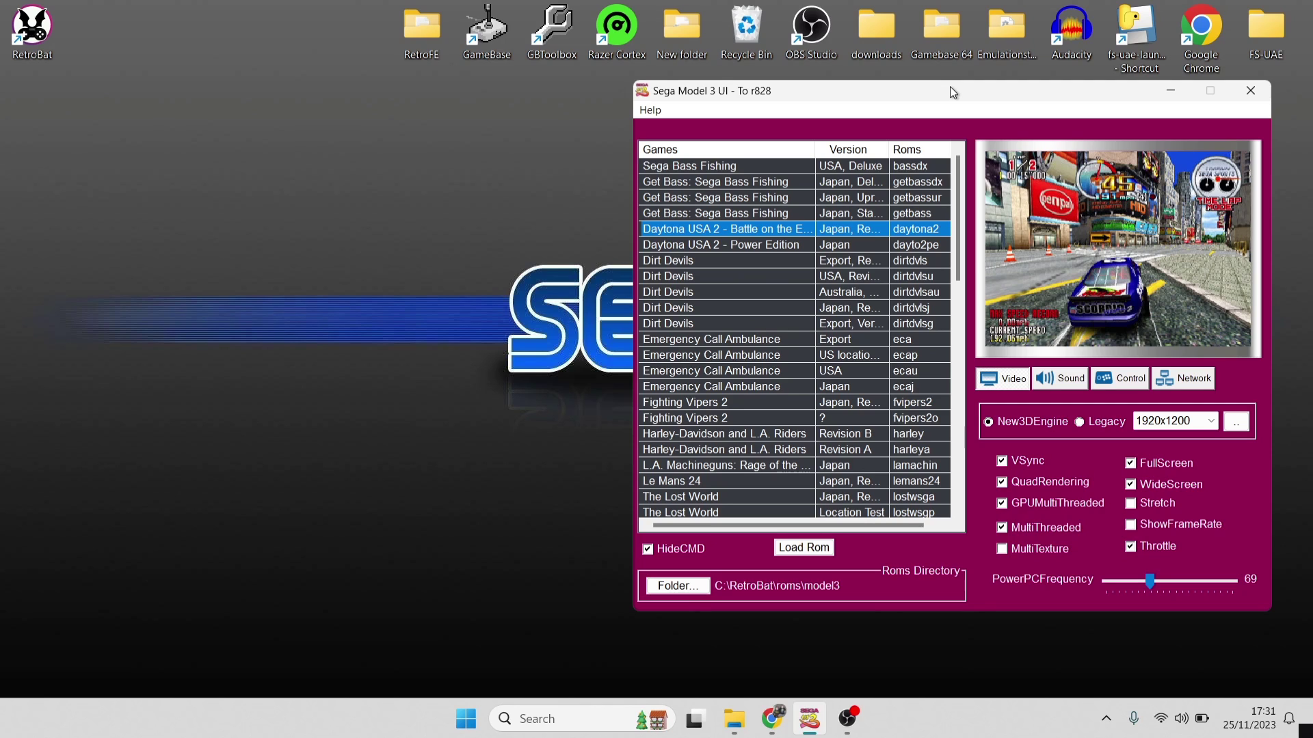
click(1254, 91)
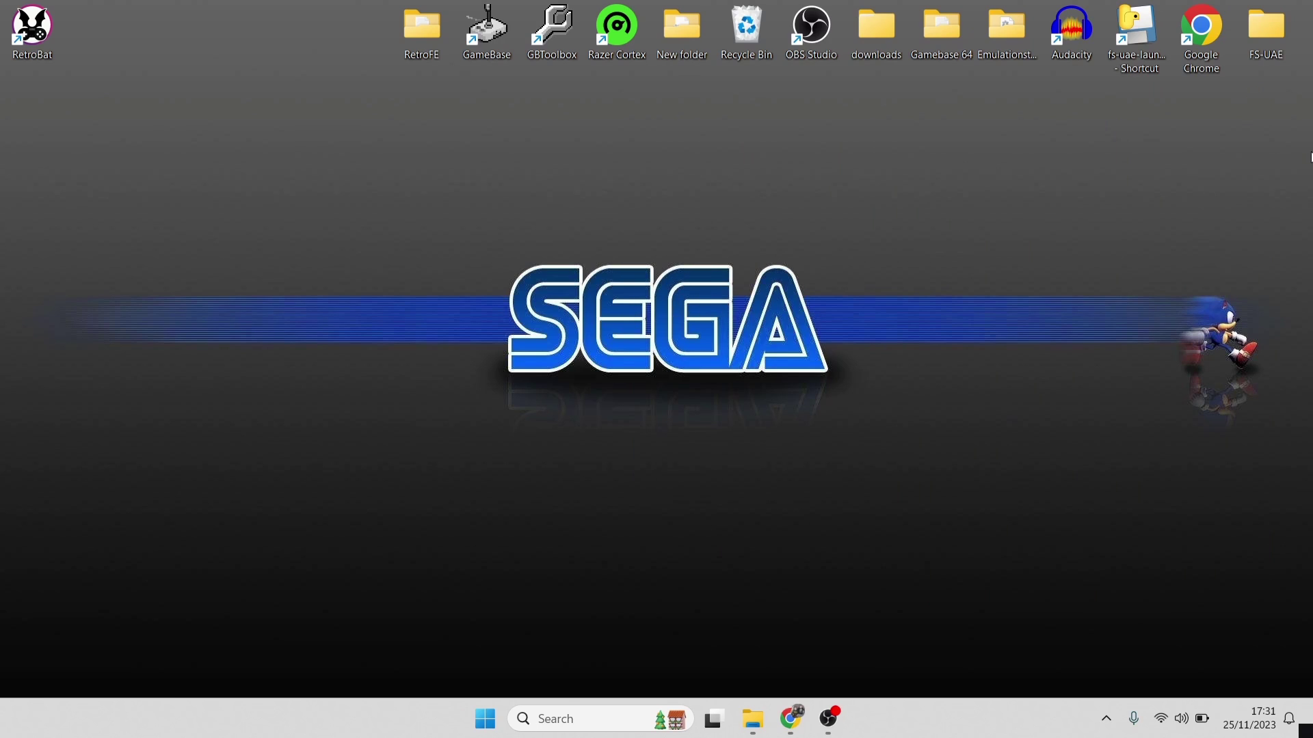